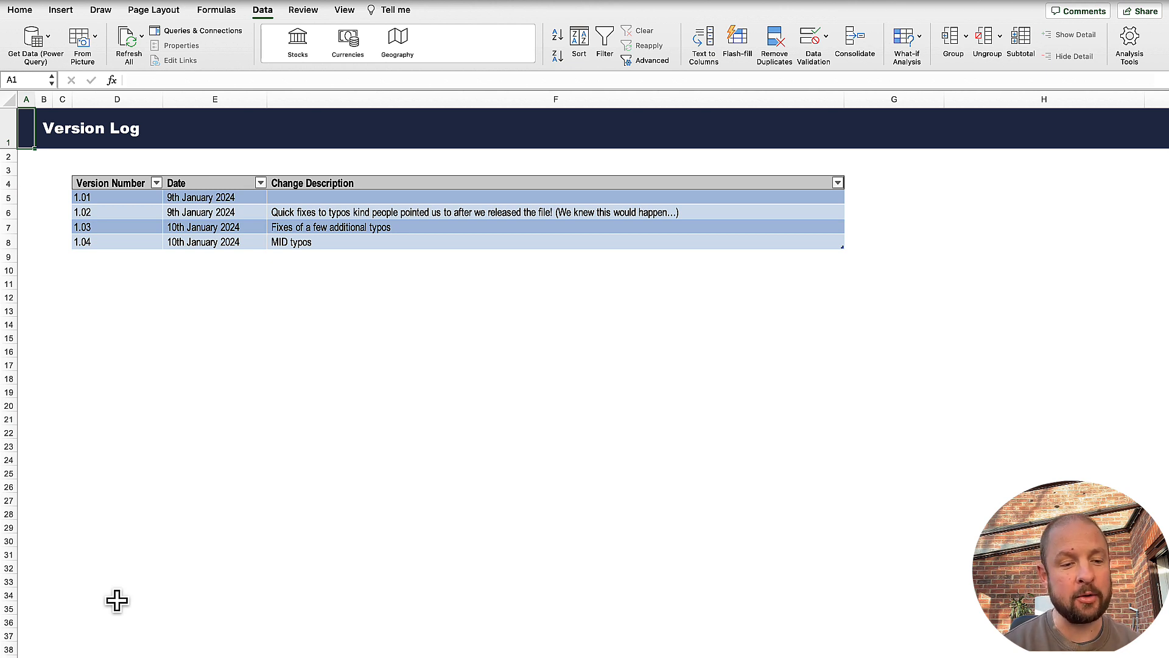
click(132, 248)
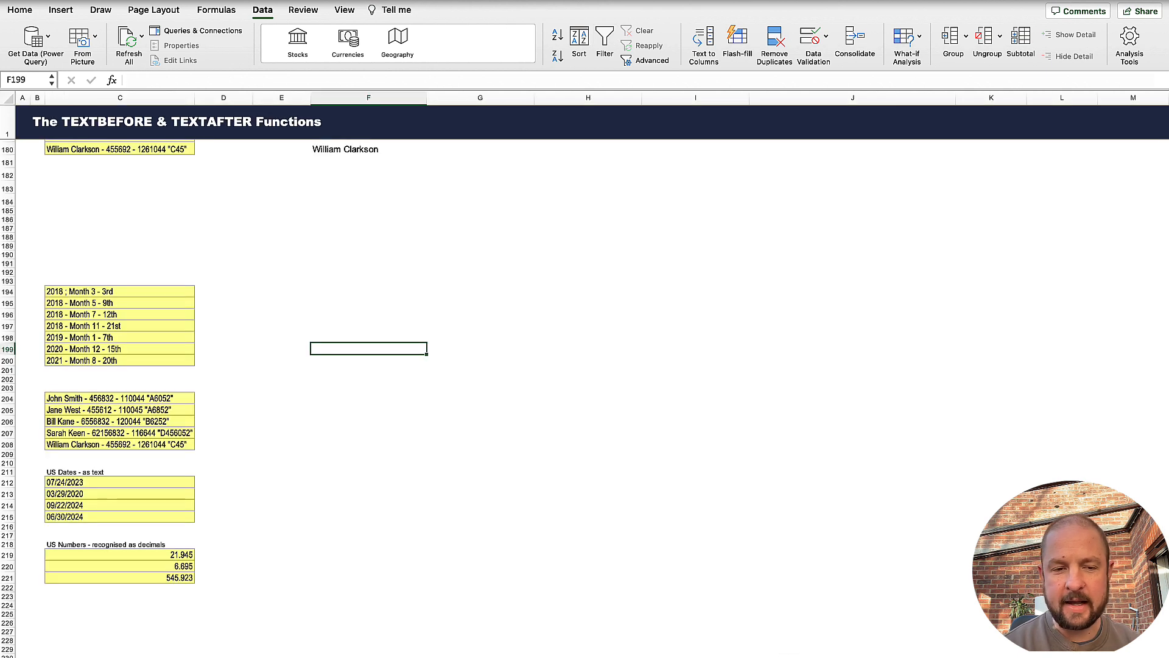
click(391, 506)
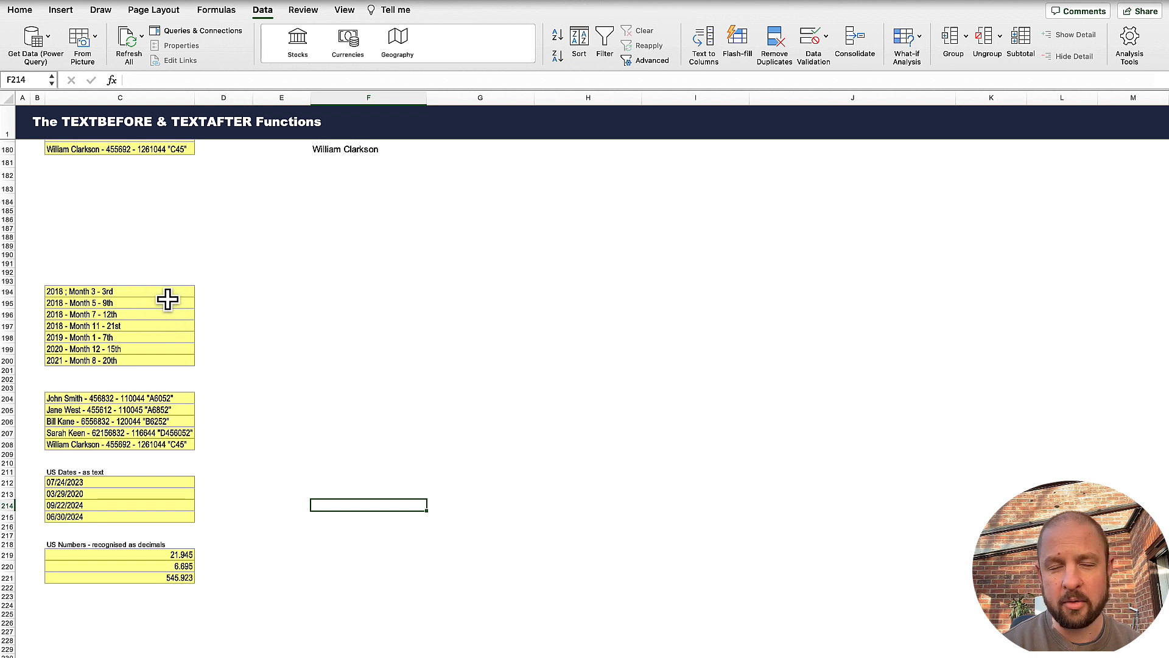
Start a Text to Columns conversion of the year, month and day text in C194:C200.
drag(152, 293, 144, 359)
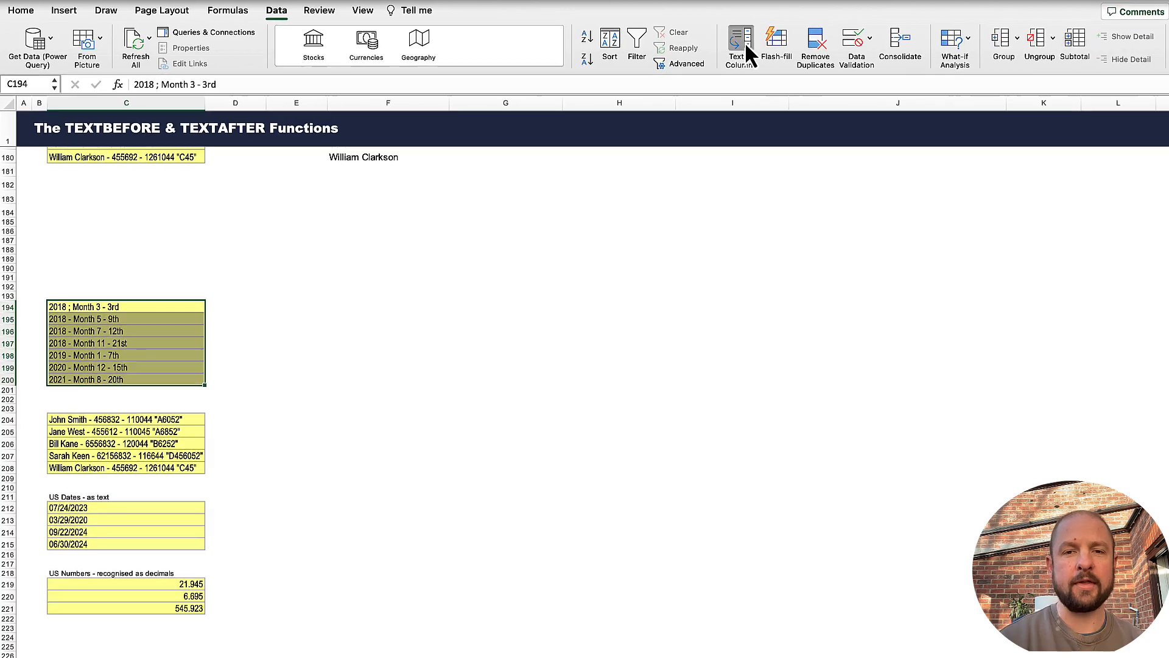
click(744, 43)
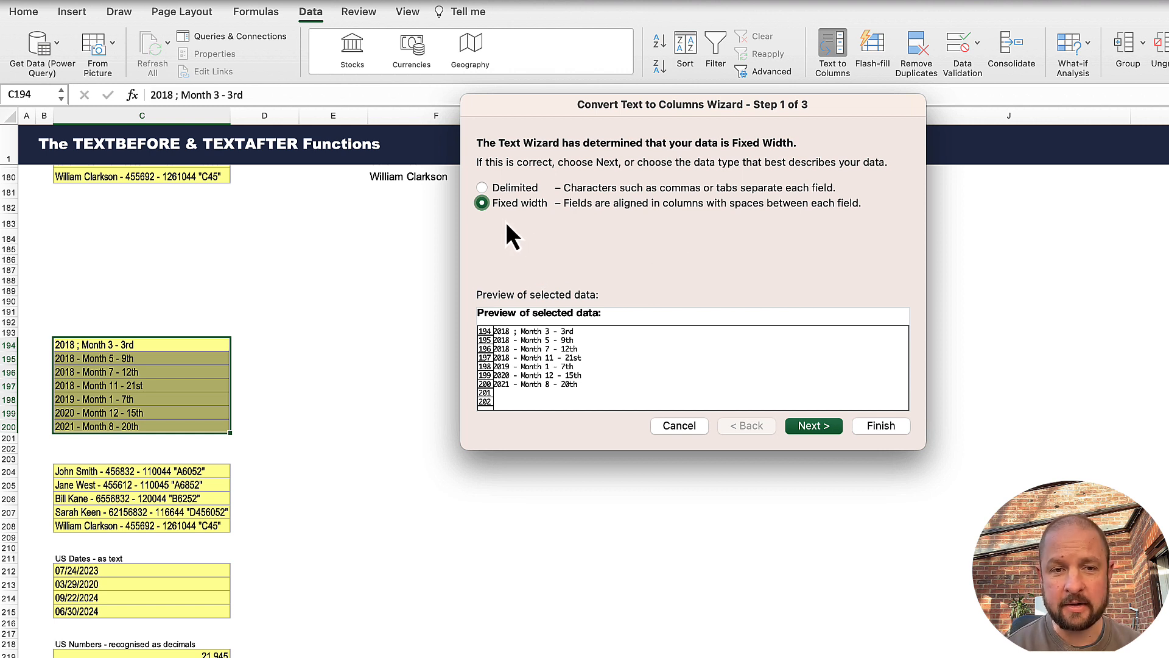
click(809, 425)
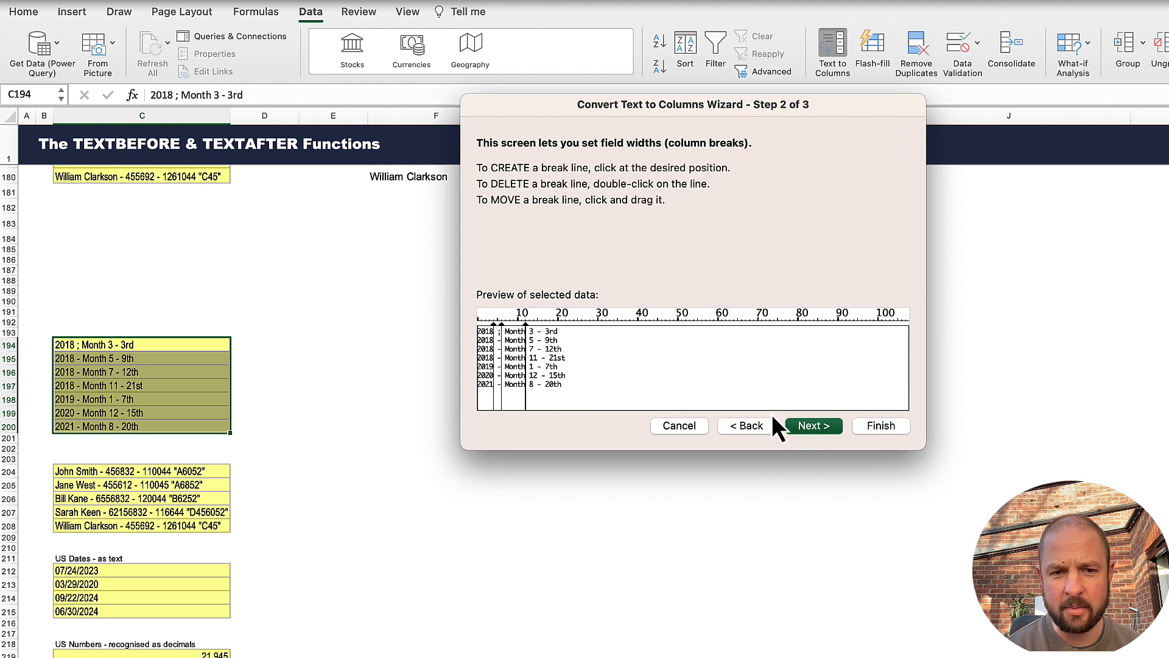
click(497, 322)
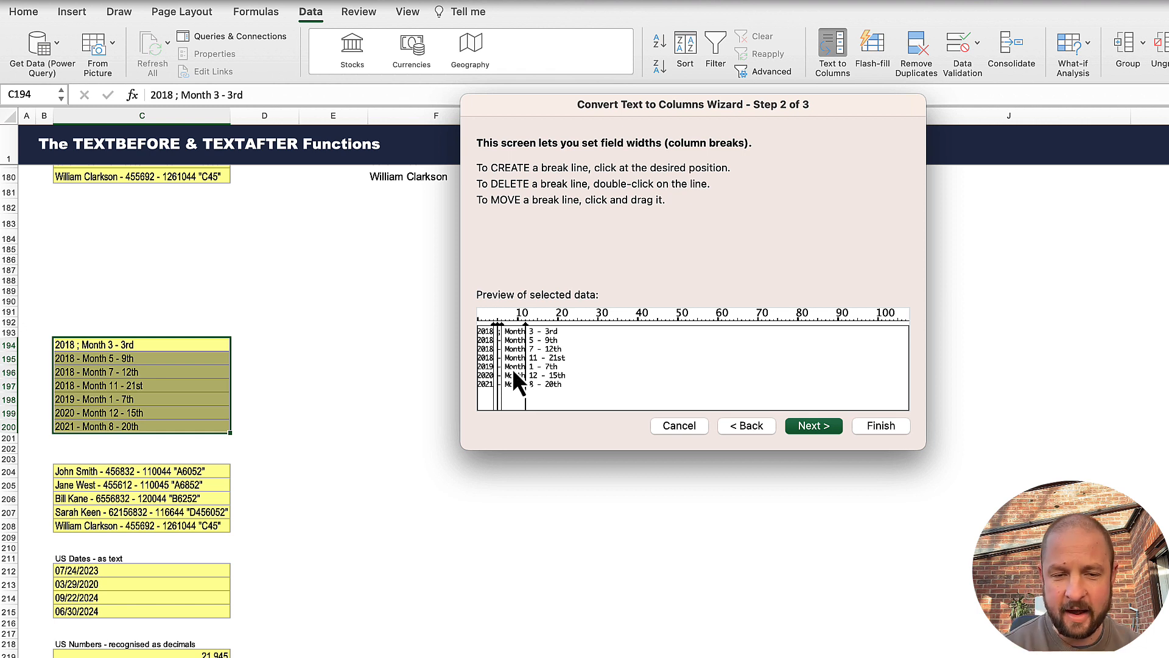
click(746, 426)
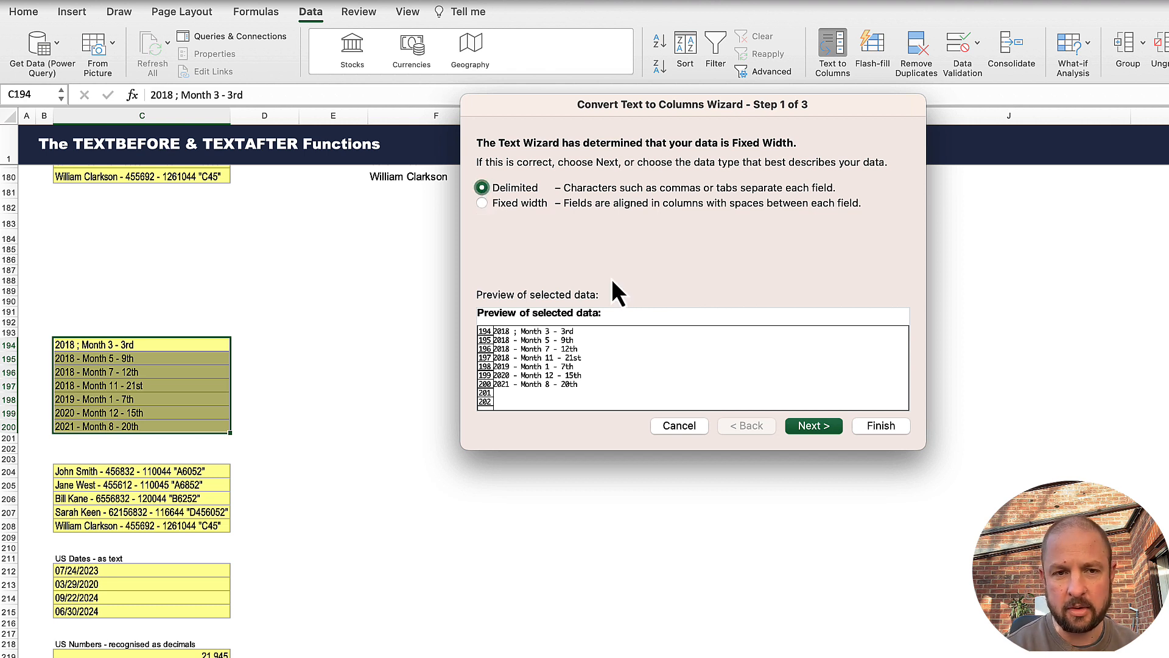
Set the delimiters of the delimited split to semicolon and a custom hyphen "-".
click(805, 427)
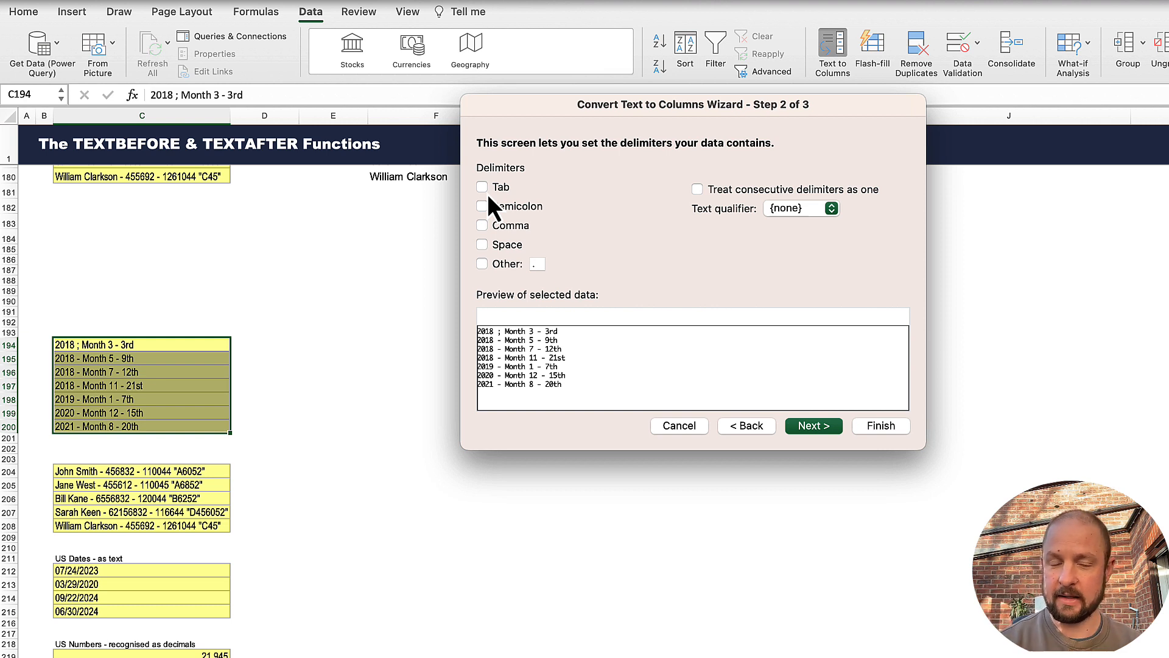
click(540, 266)
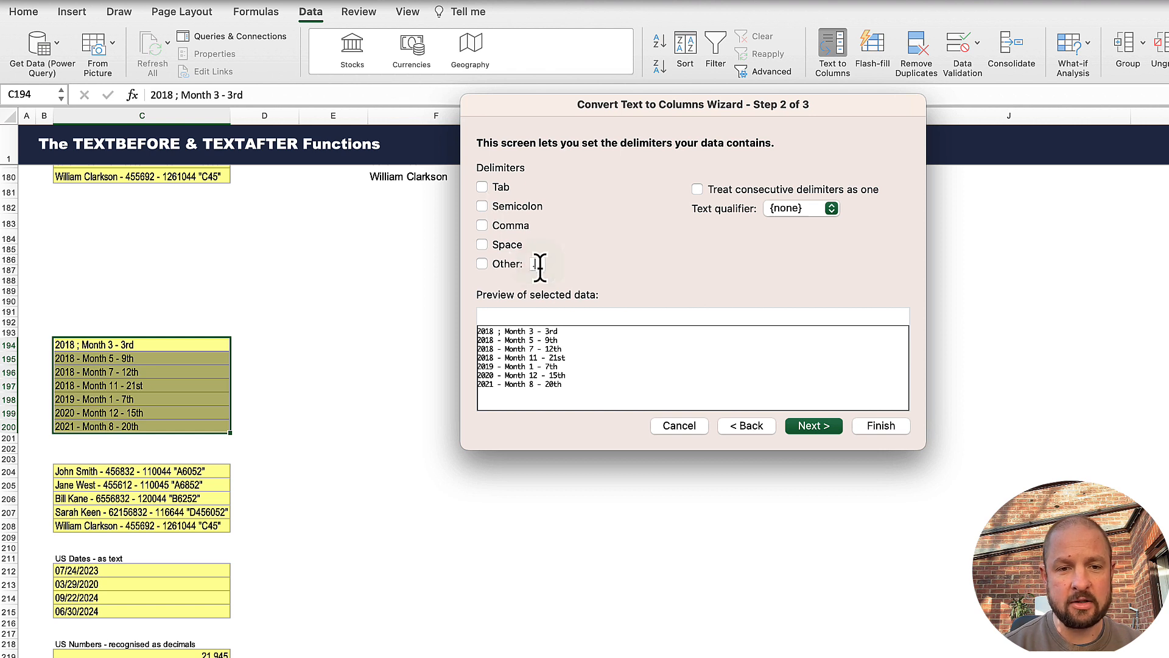
key(BackSpace)
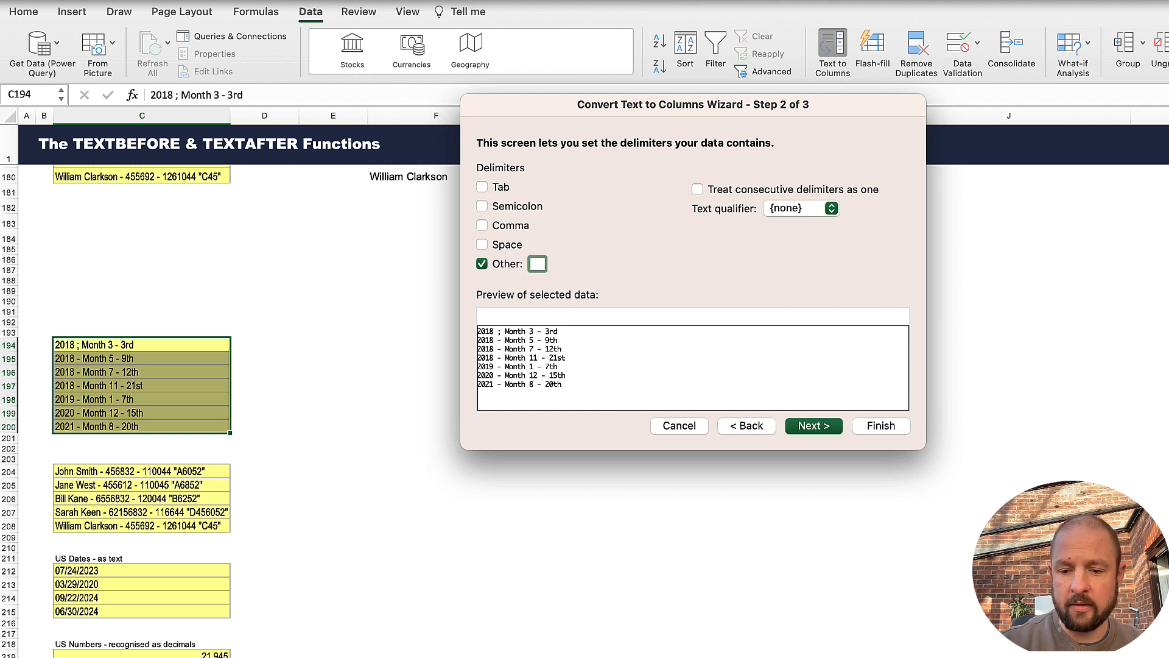
text(-)
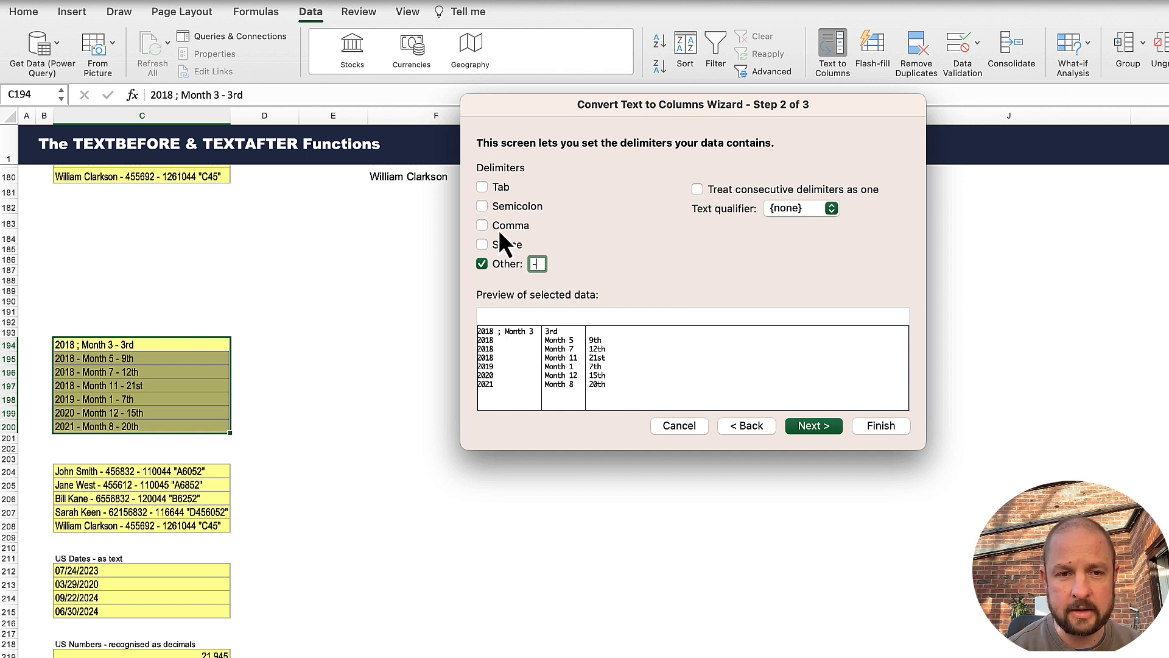
click(483, 207)
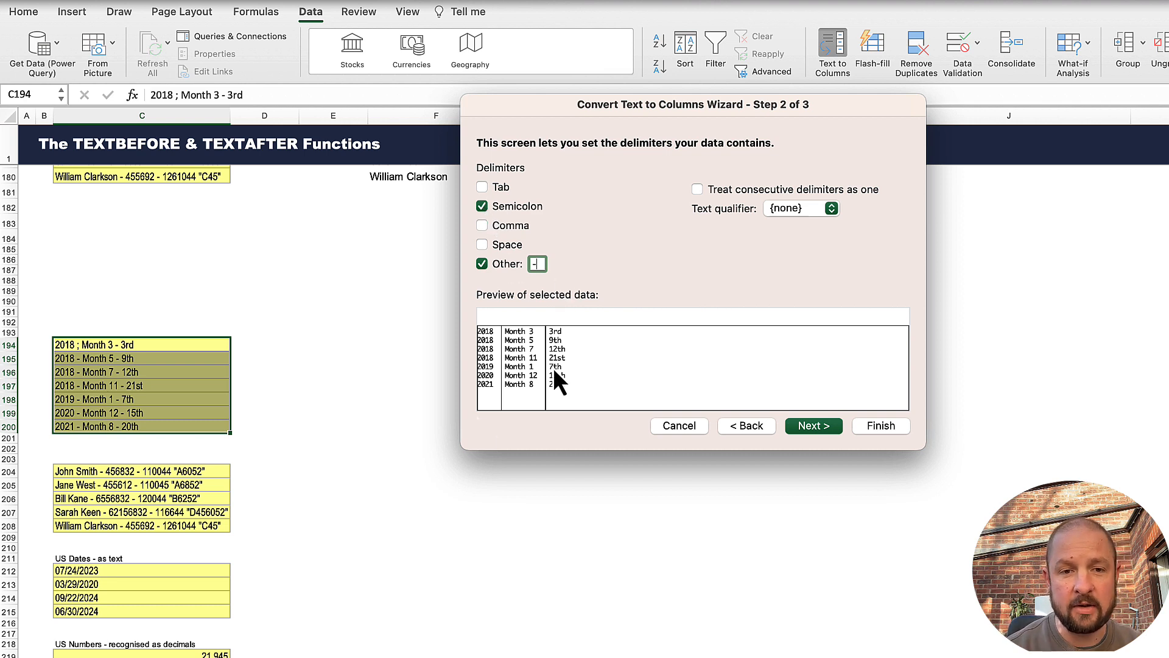
Check the three columns' data formats, keep them as General, and finish the split with destination $C$194.
click(817, 428)
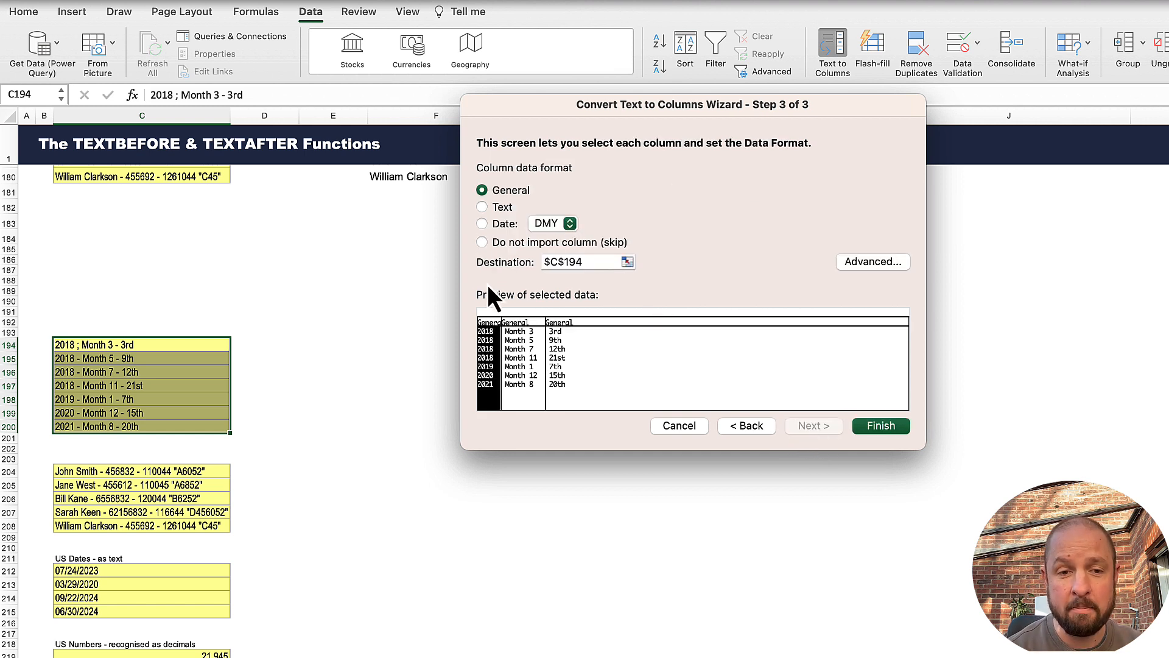
click(524, 329)
click(560, 326)
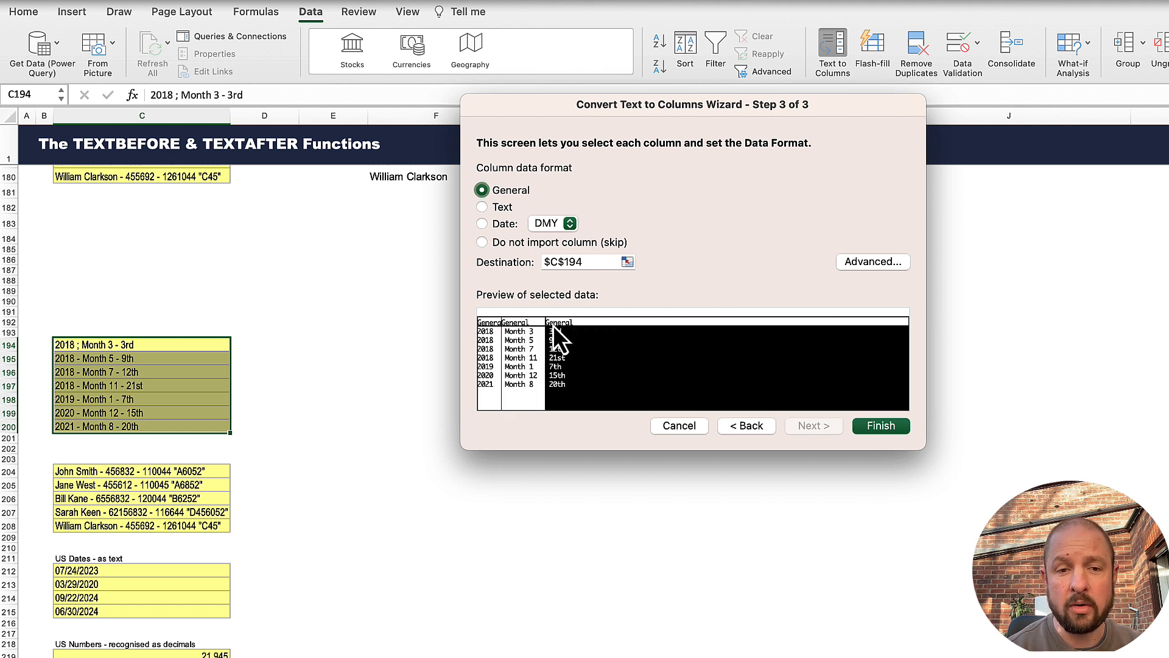
click(524, 326)
click(489, 327)
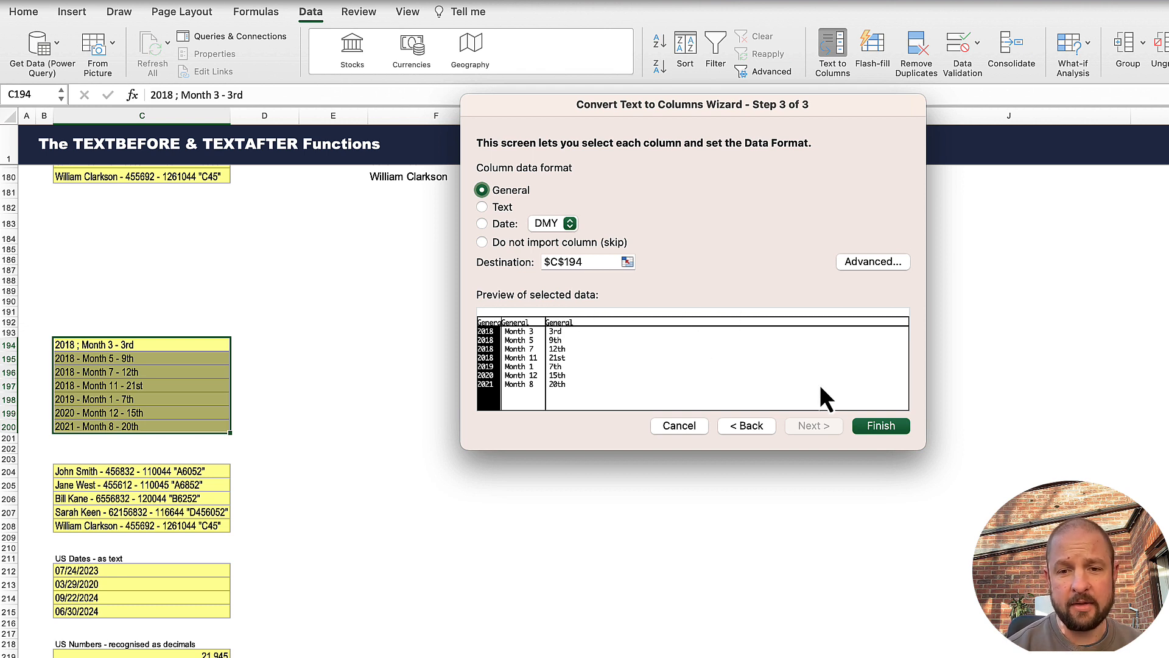
click(881, 425)
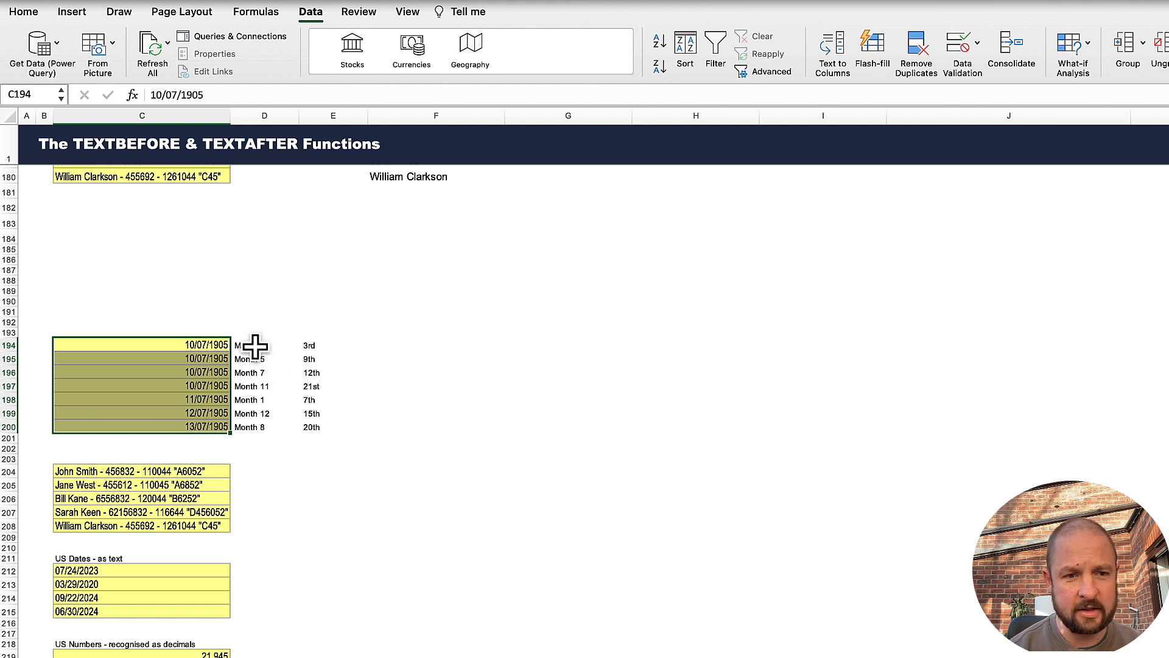
Change the number format of the year values in C194:C200 to General.
drag(220, 348, 199, 427)
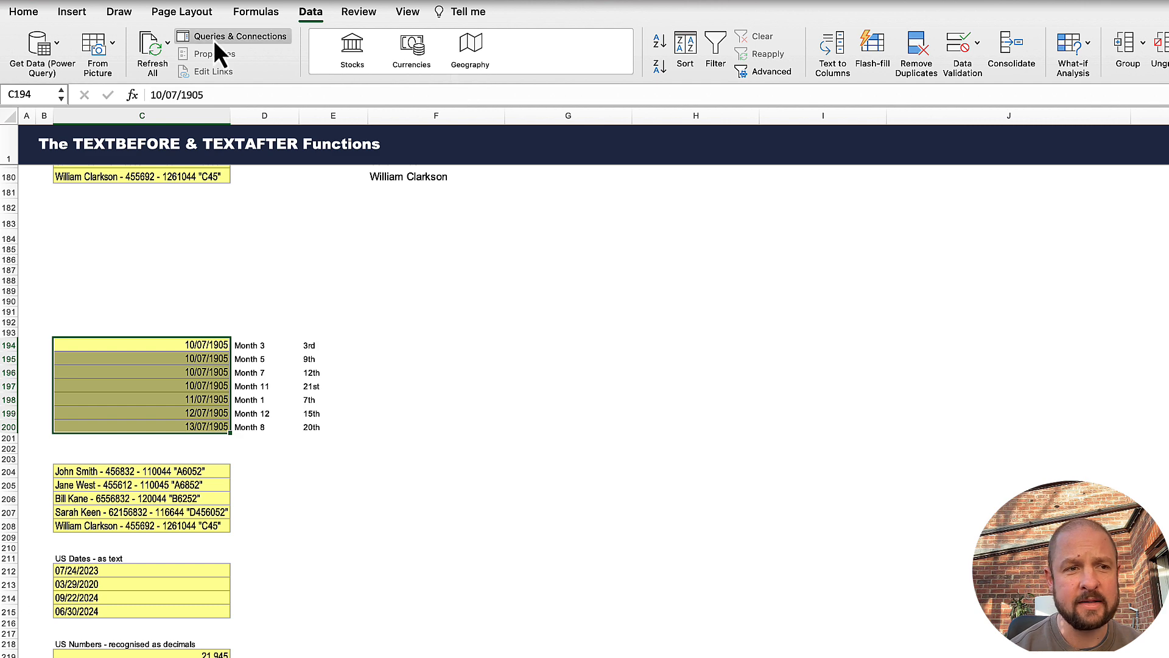
click(30, 11)
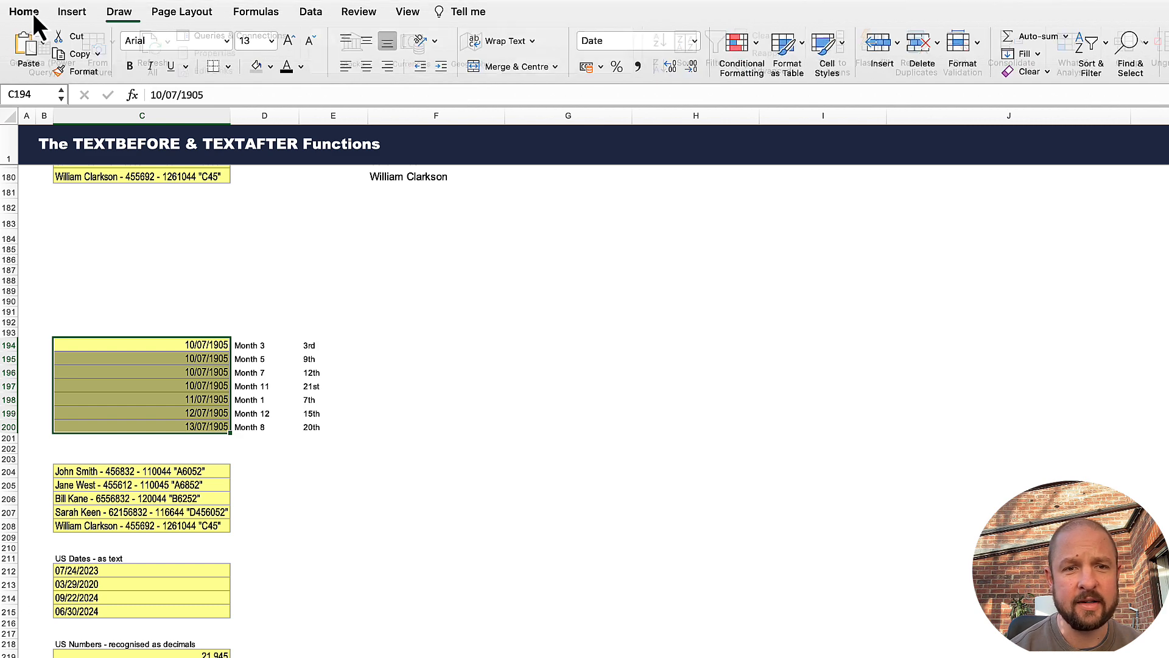
click(694, 41)
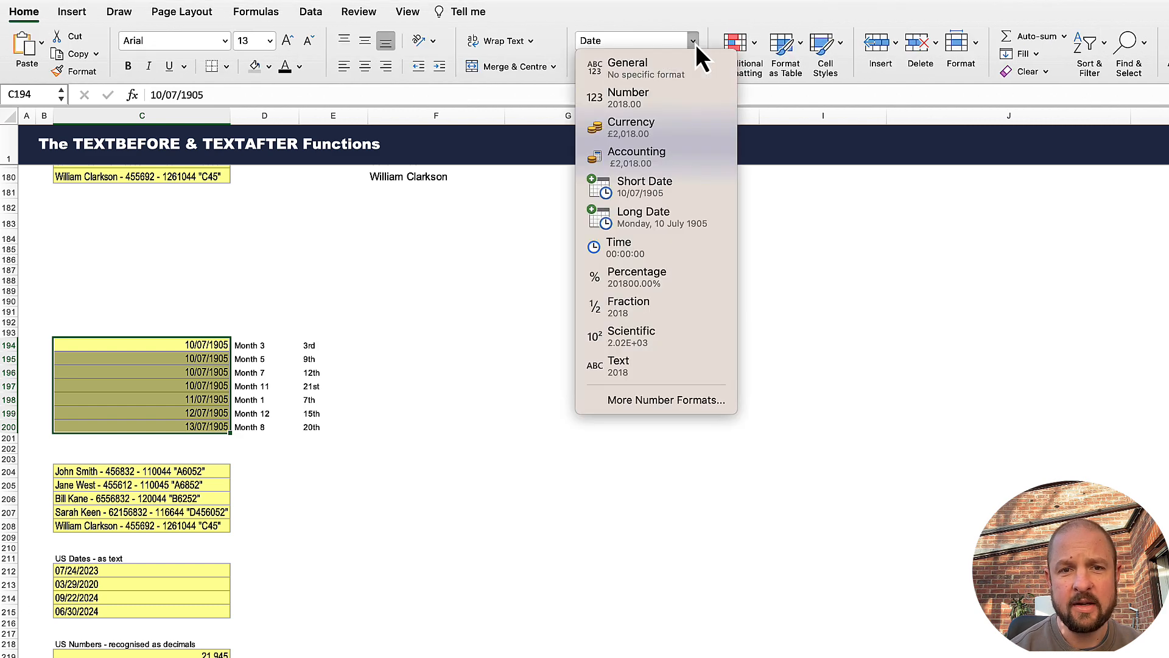
click(652, 74)
click(301, 464)
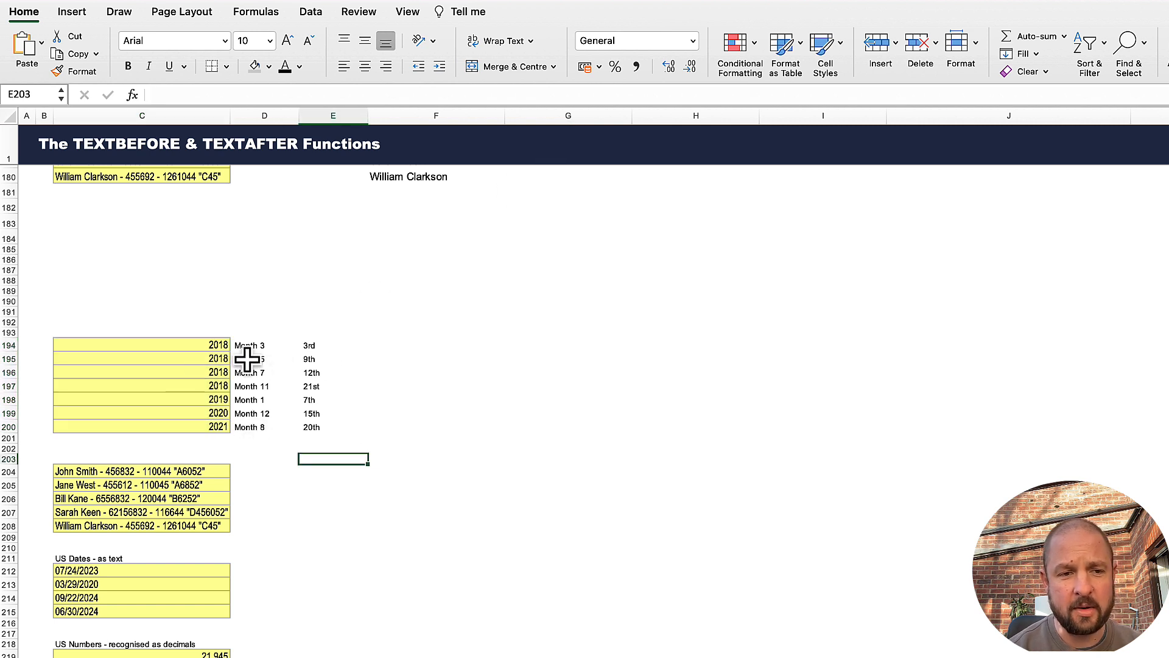
click(214, 345)
click(246, 345)
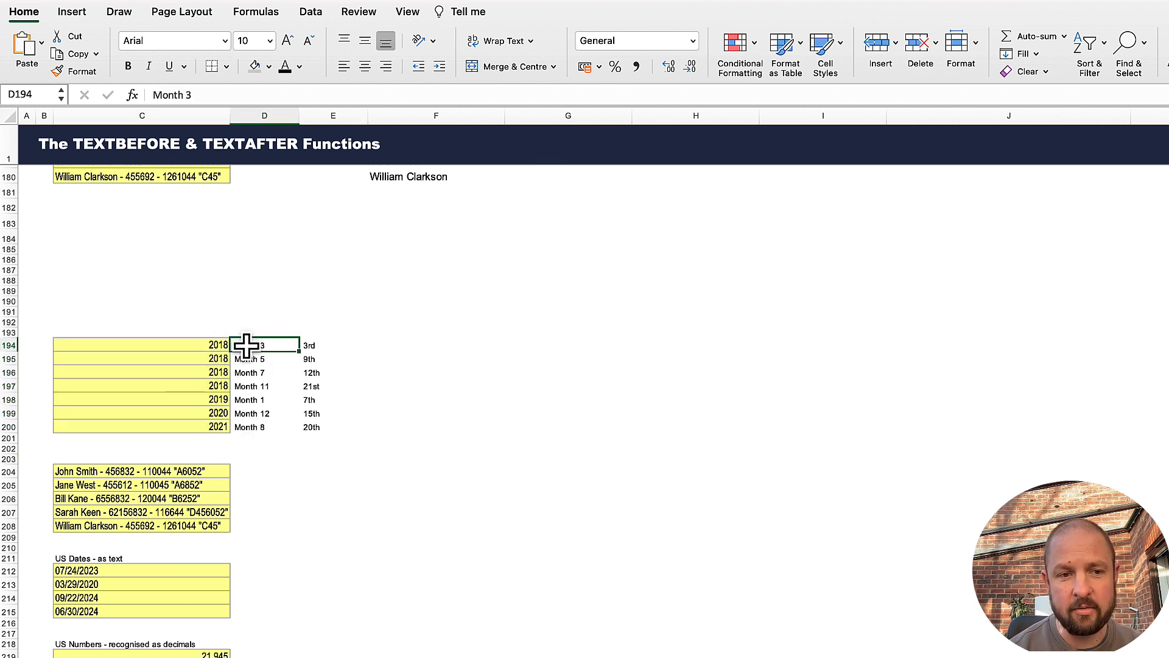
click(307, 347)
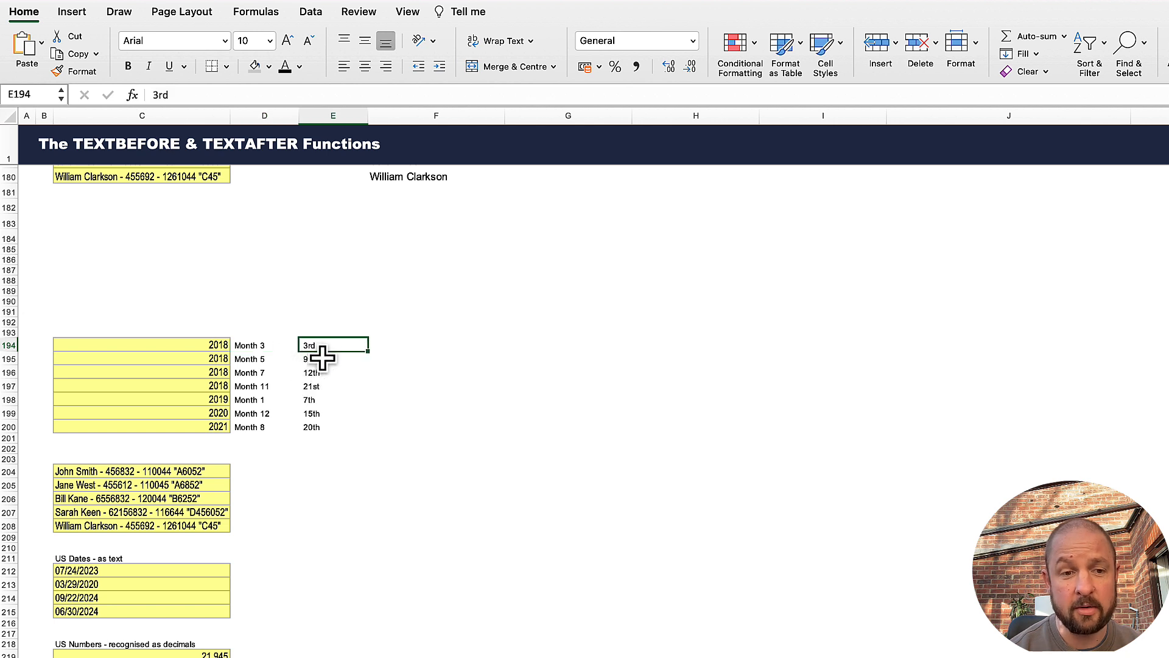
drag(337, 347, 333, 425)
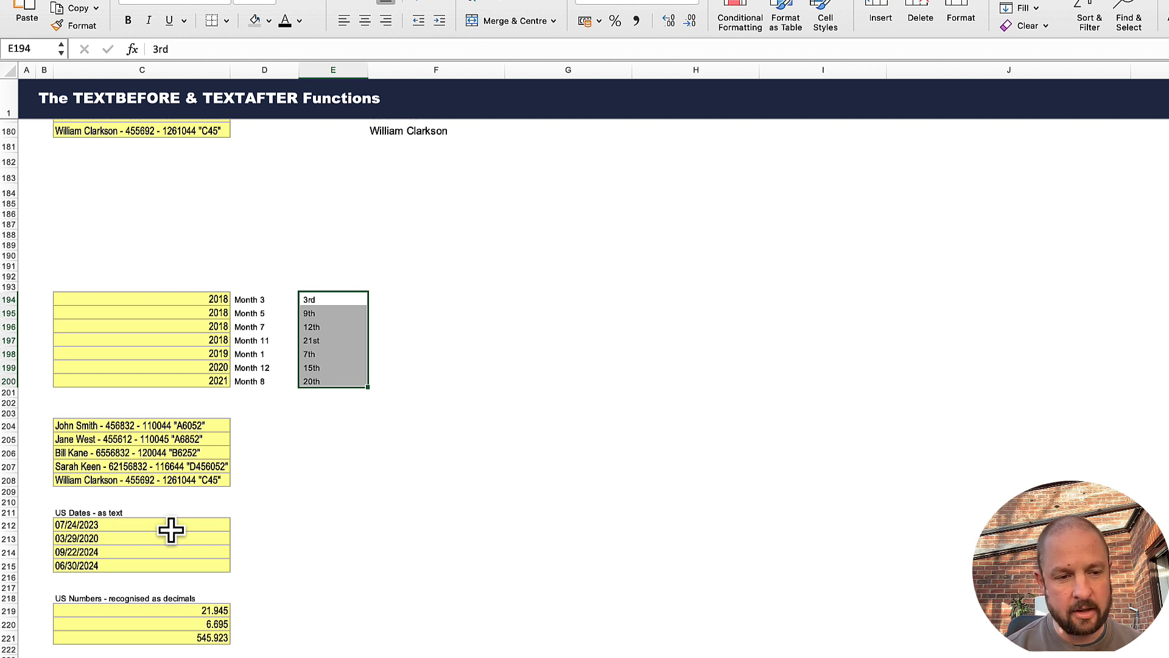
Start a delimited Text to Columns conversion of the US dates in C212:C215 and turn off the semicolon delimiter.
drag(163, 530, 168, 567)
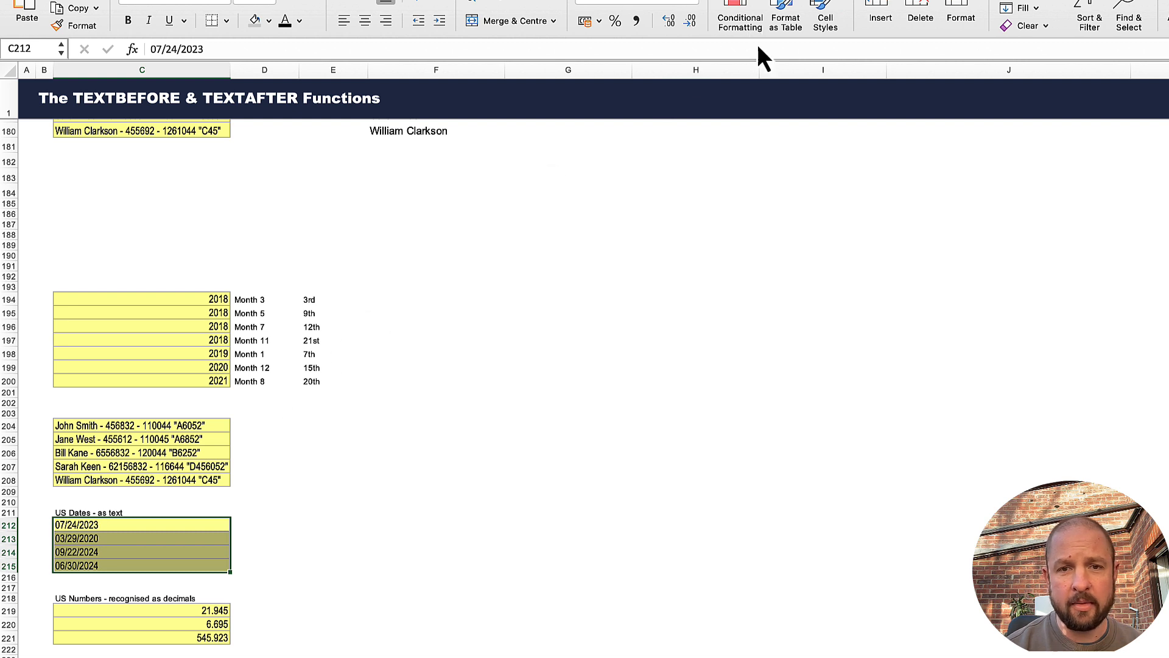
click(739, 6)
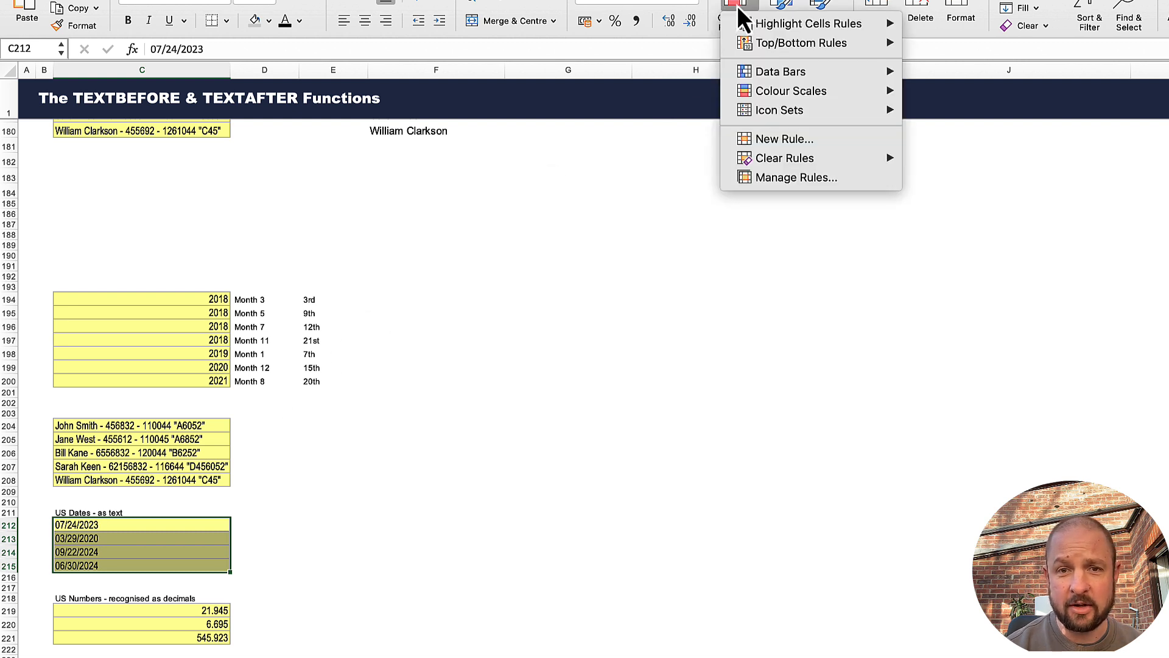
click(739, 7)
click(316, 0)
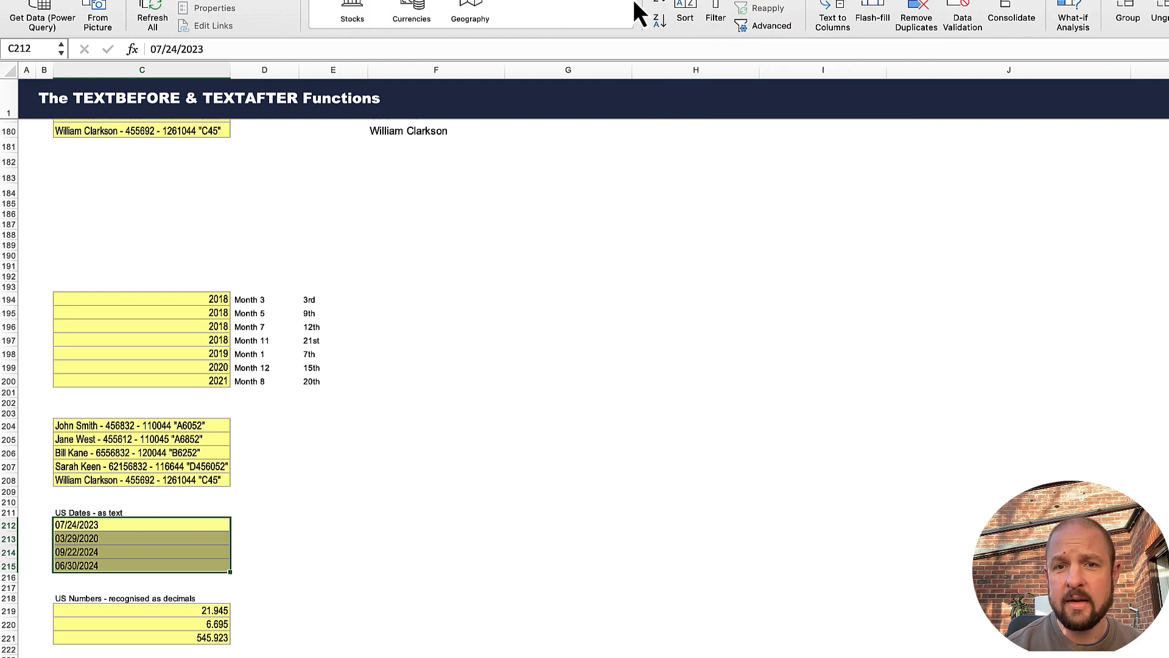
click(838, 3)
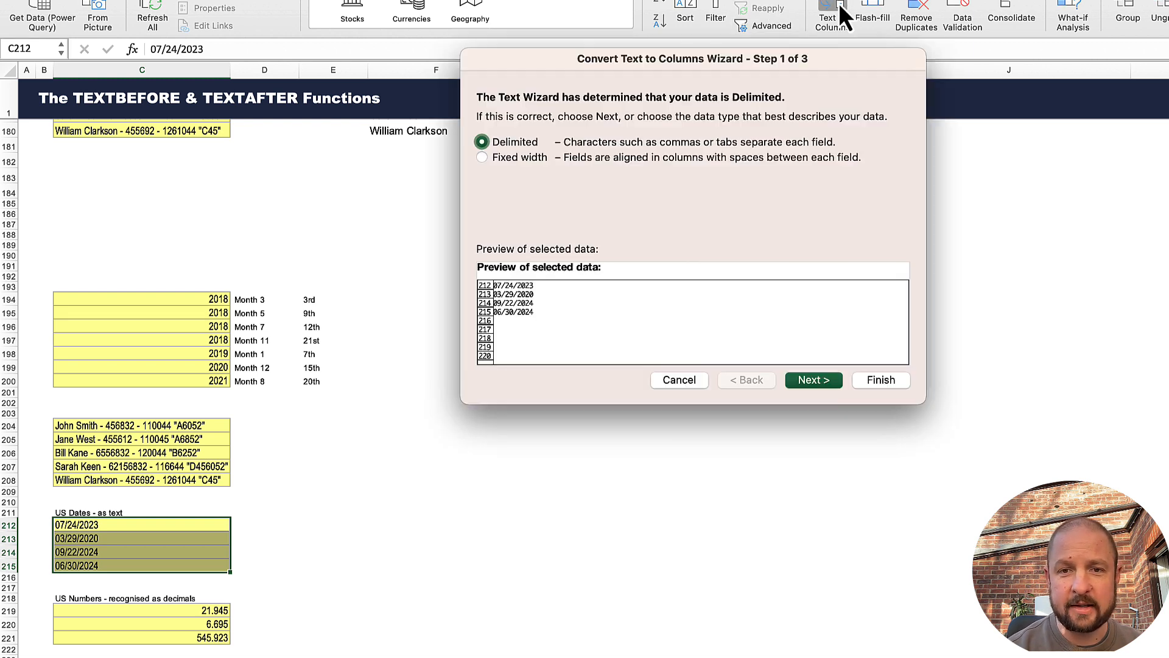
click(815, 378)
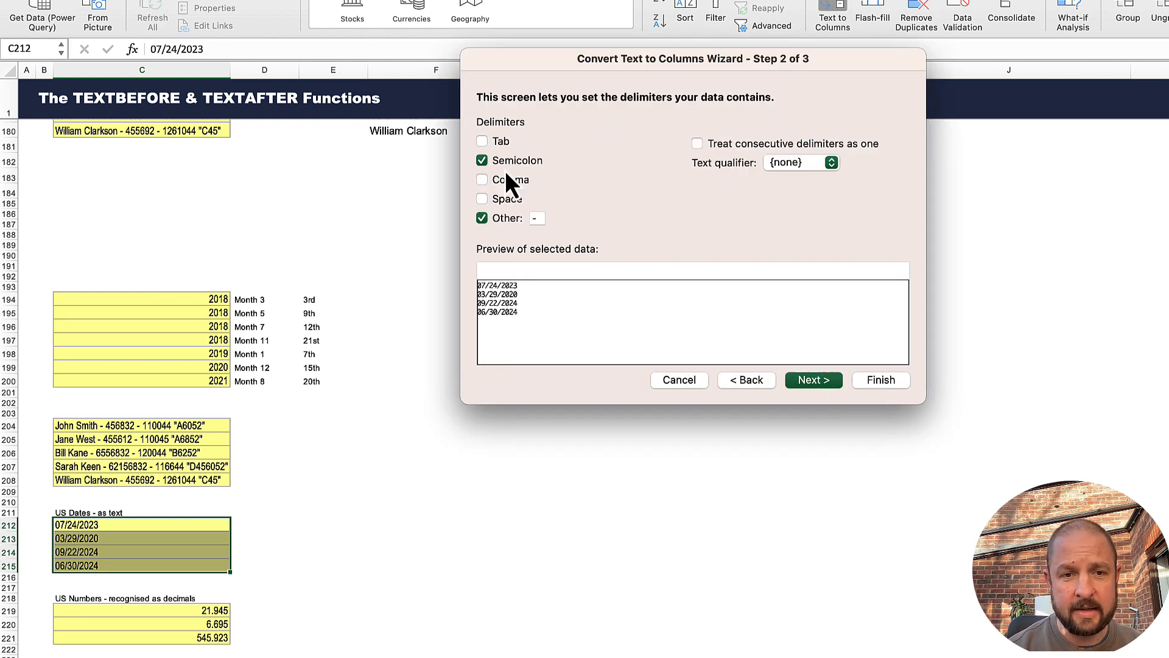
click(481, 160)
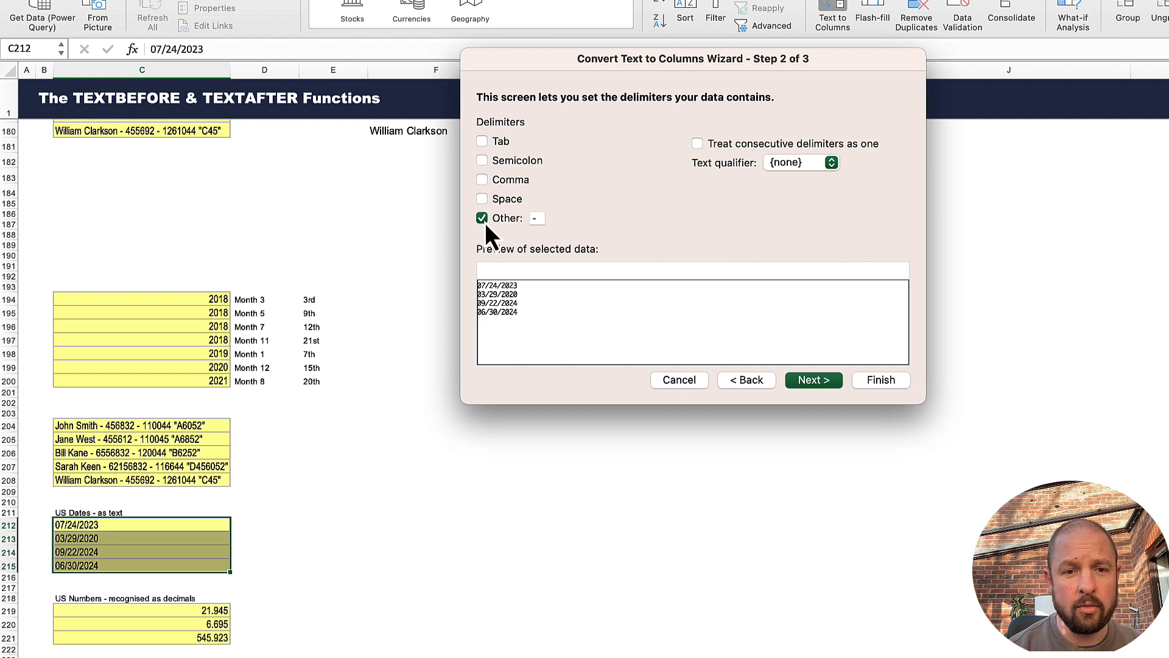
Set the column data format to Date MDY, finish the conversion at $C$212, and check the converted dates.
click(806, 382)
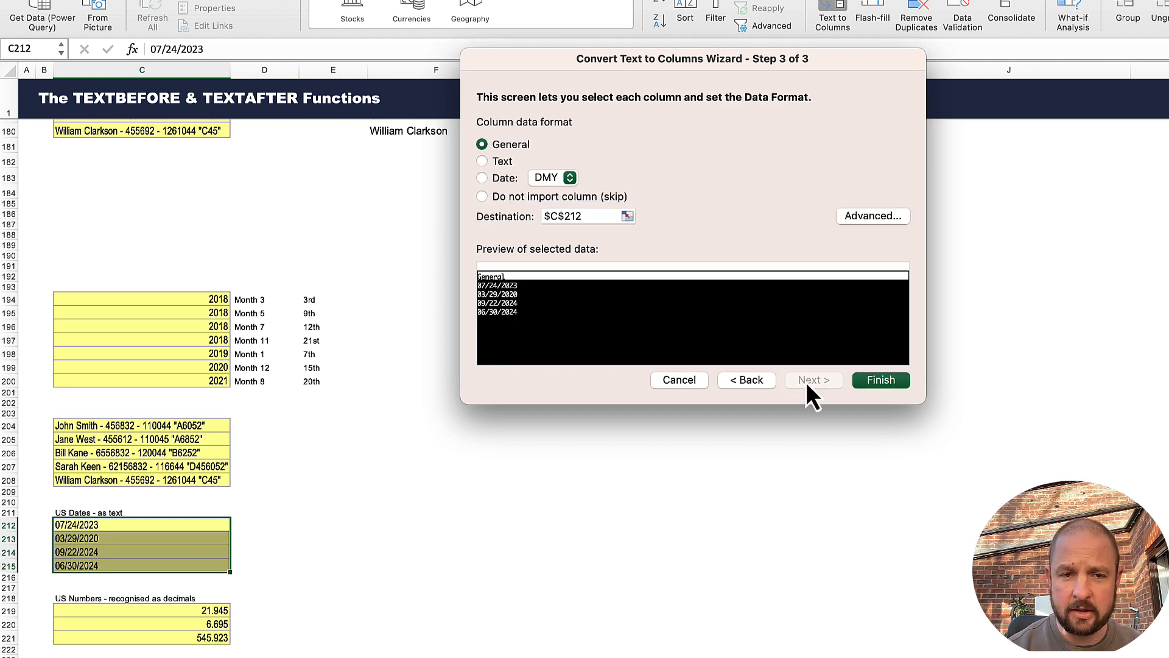
click(487, 182)
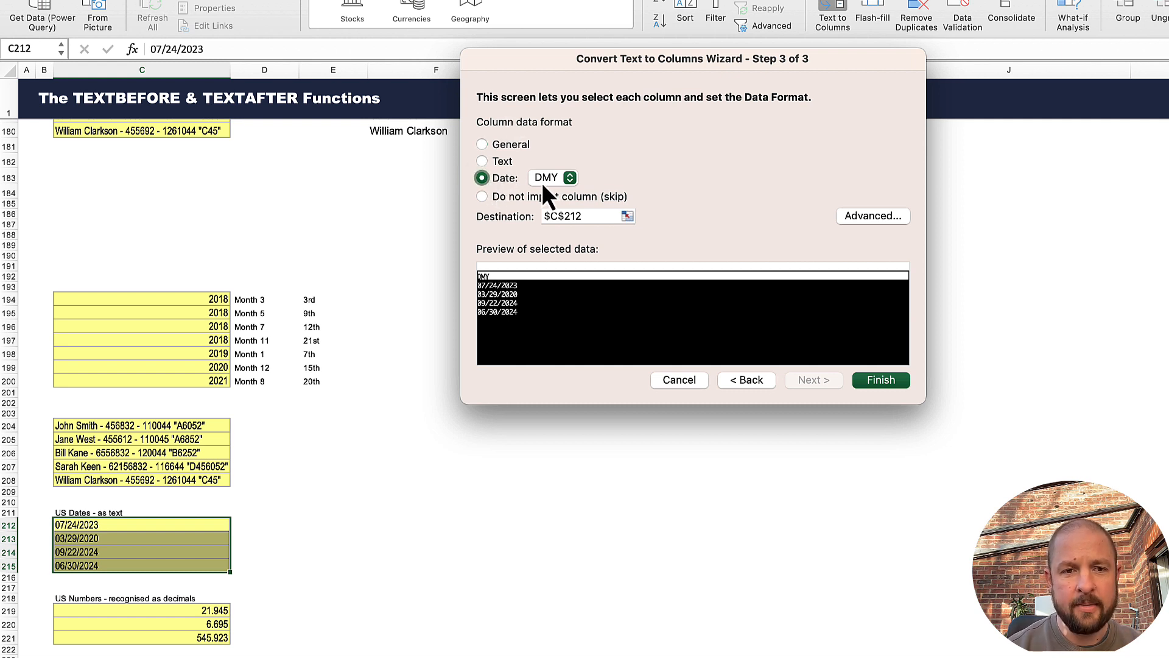
click(554, 186)
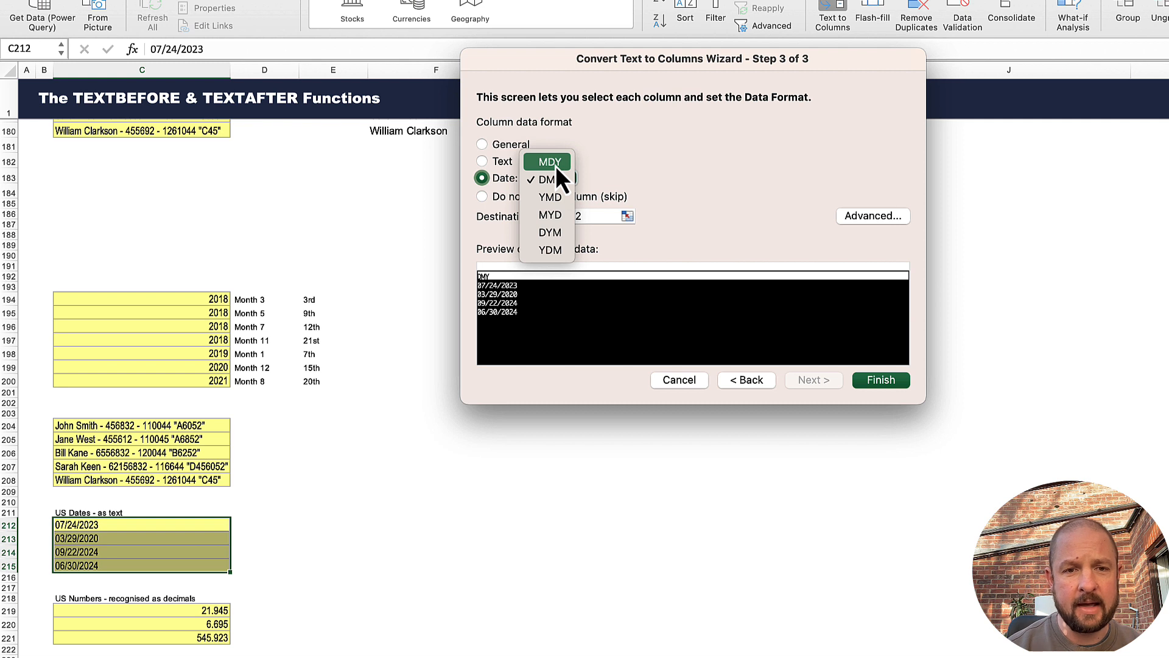
click(556, 166)
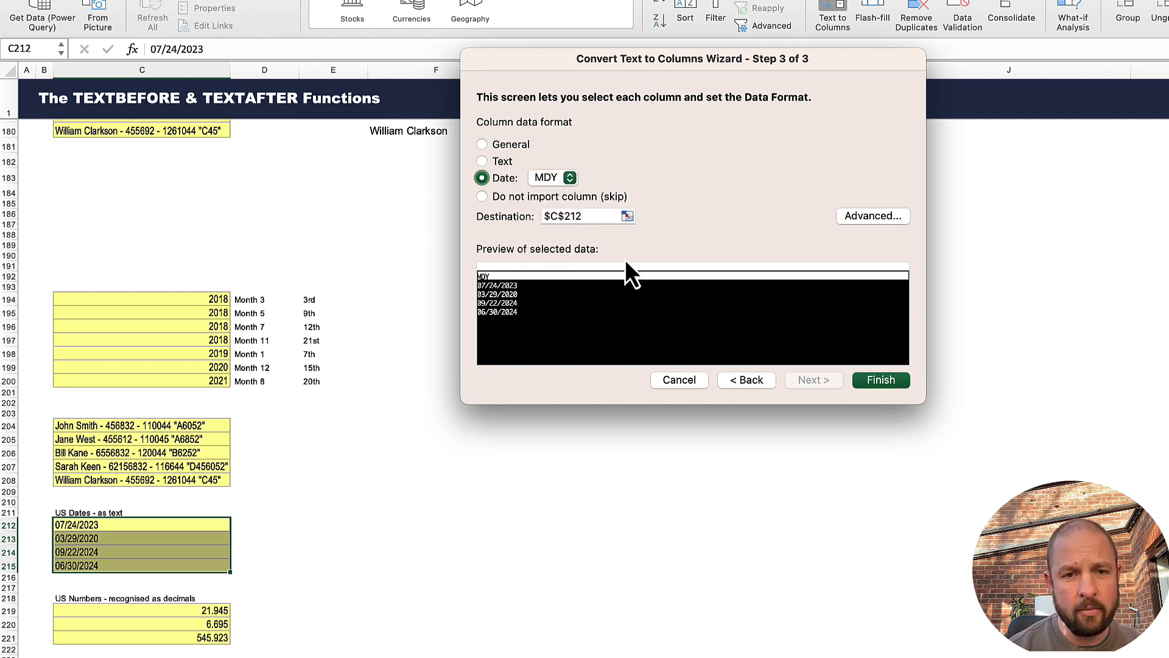
click(881, 380)
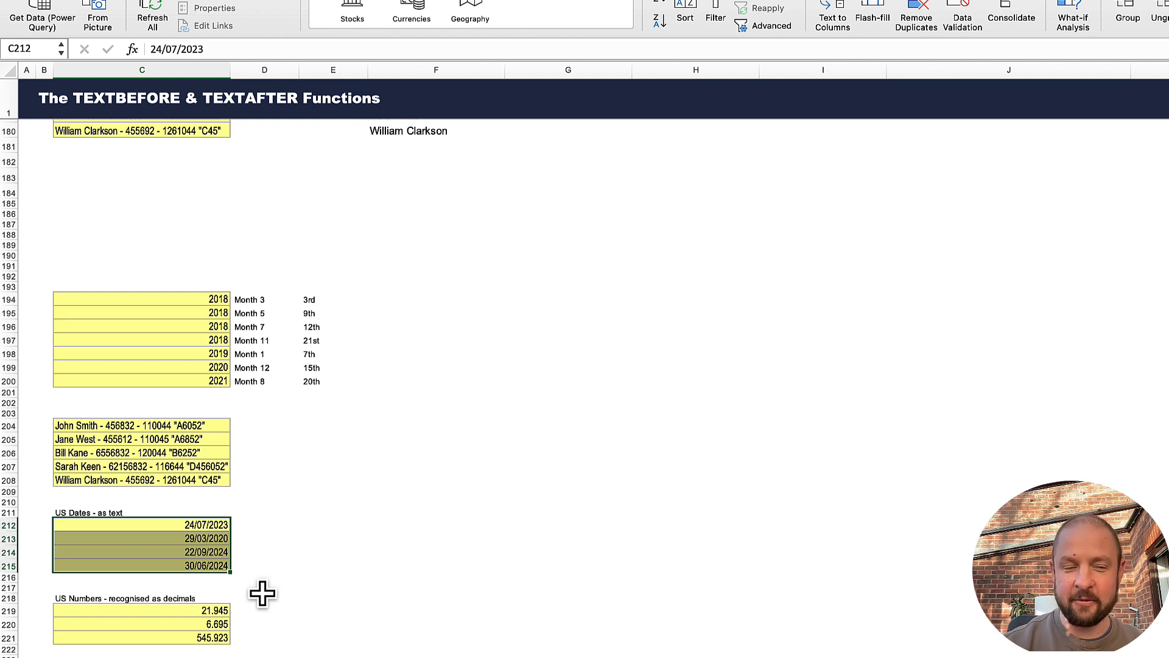
click(222, 551)
click(209, 525)
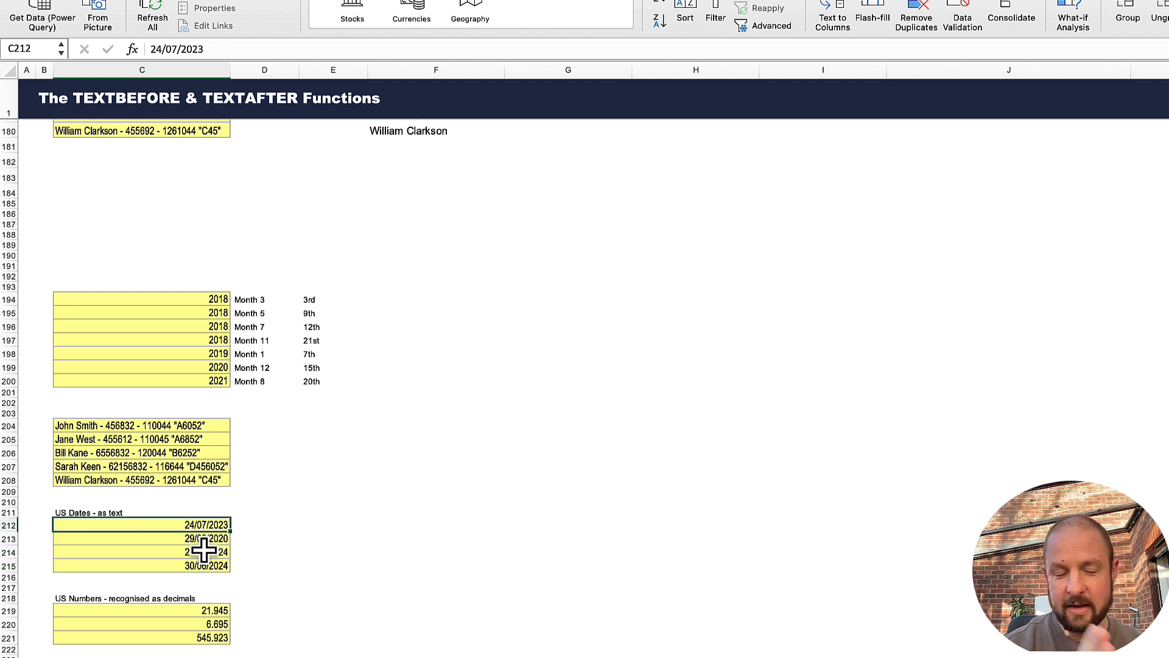
Check the US numbers in C219:C221 and start a delimited Text to Columns conversion of them with no delimiters.
click(279, 623)
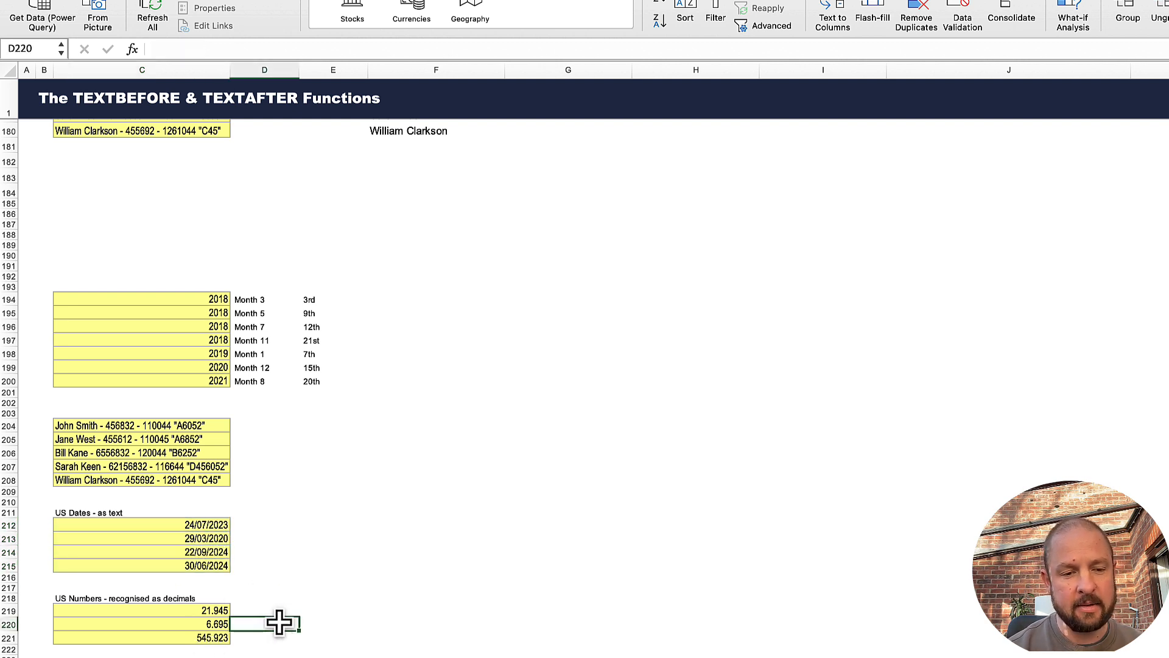
drag(198, 611, 199, 635)
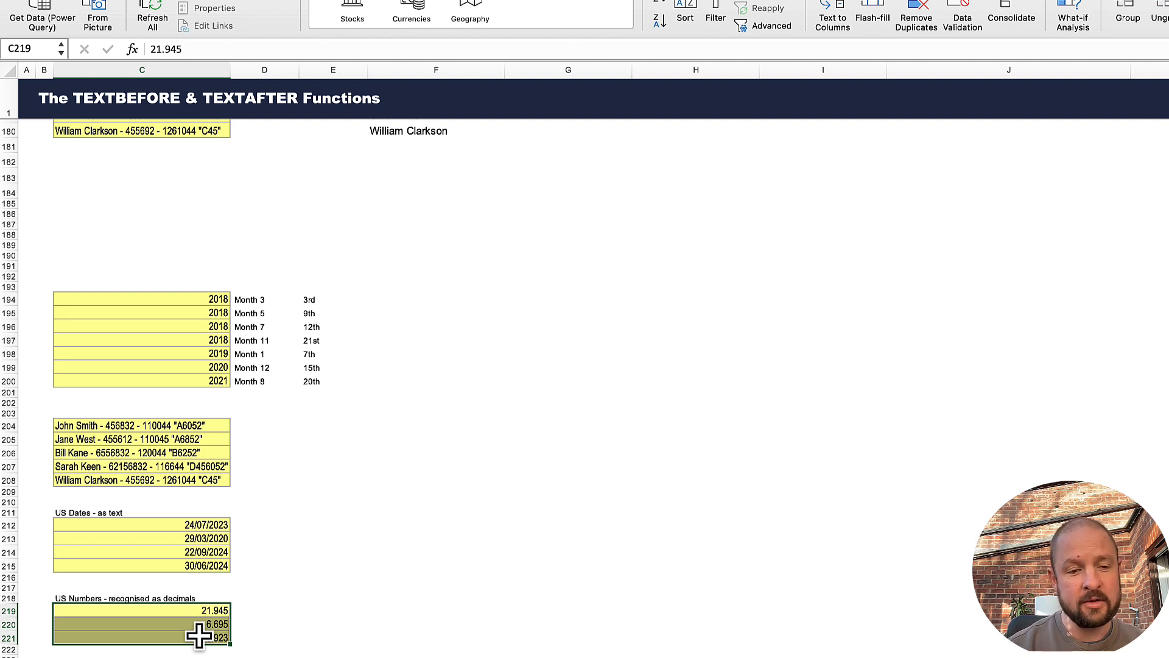
click(209, 611)
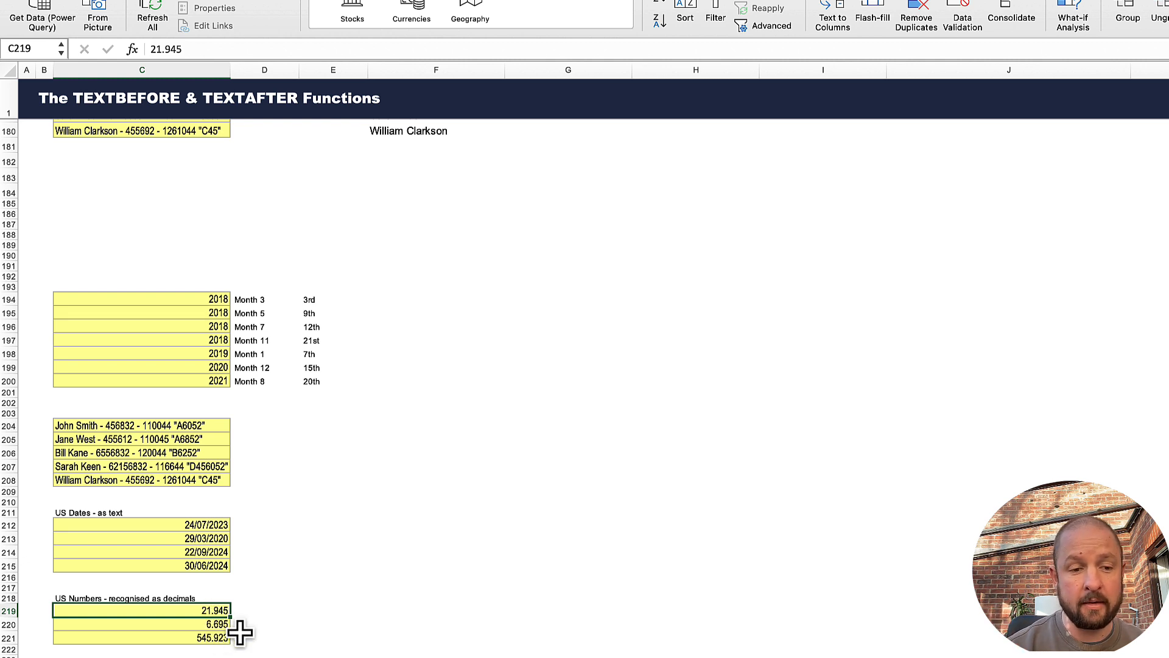
click(218, 636)
click(215, 626)
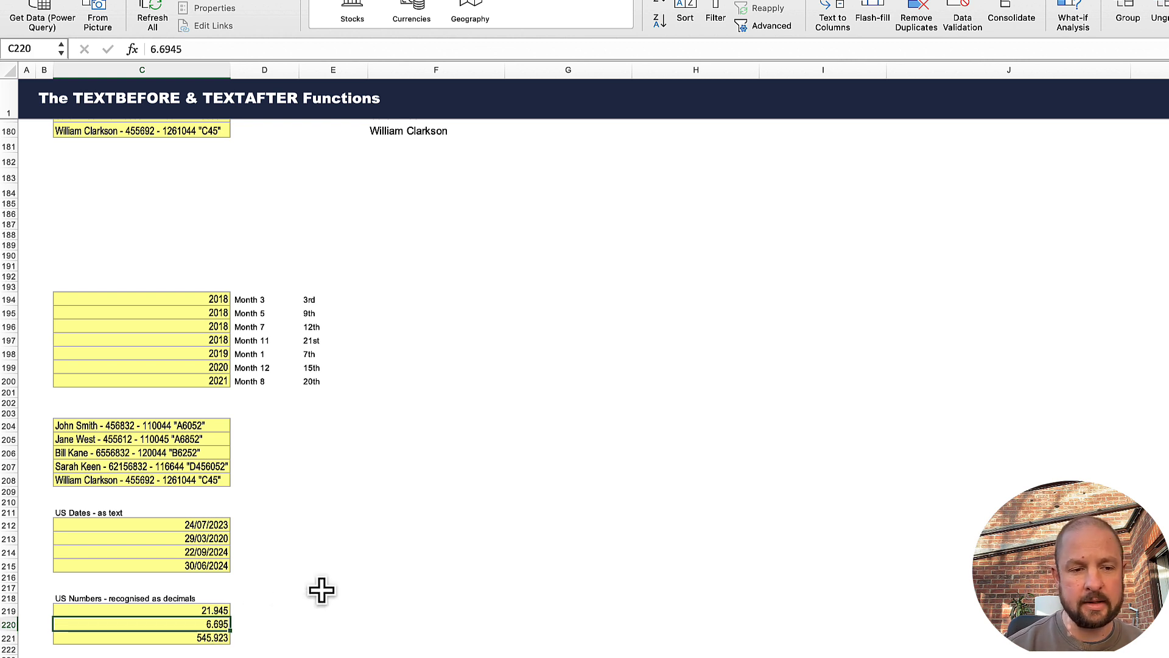
drag(216, 609, 218, 640)
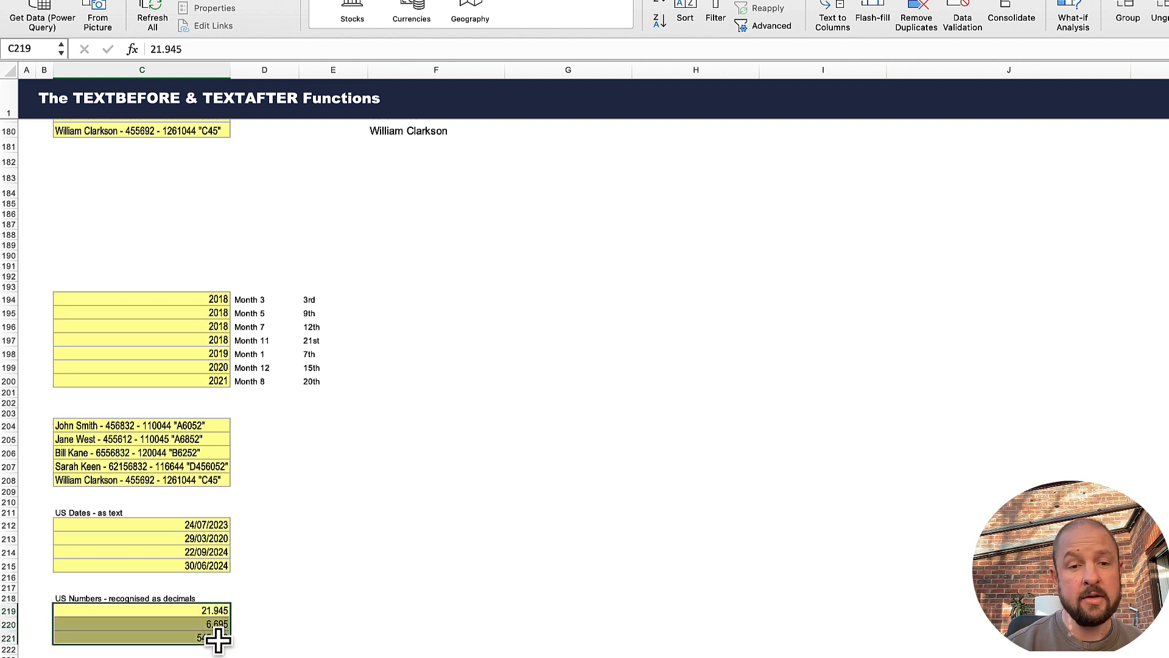
click(832, 15)
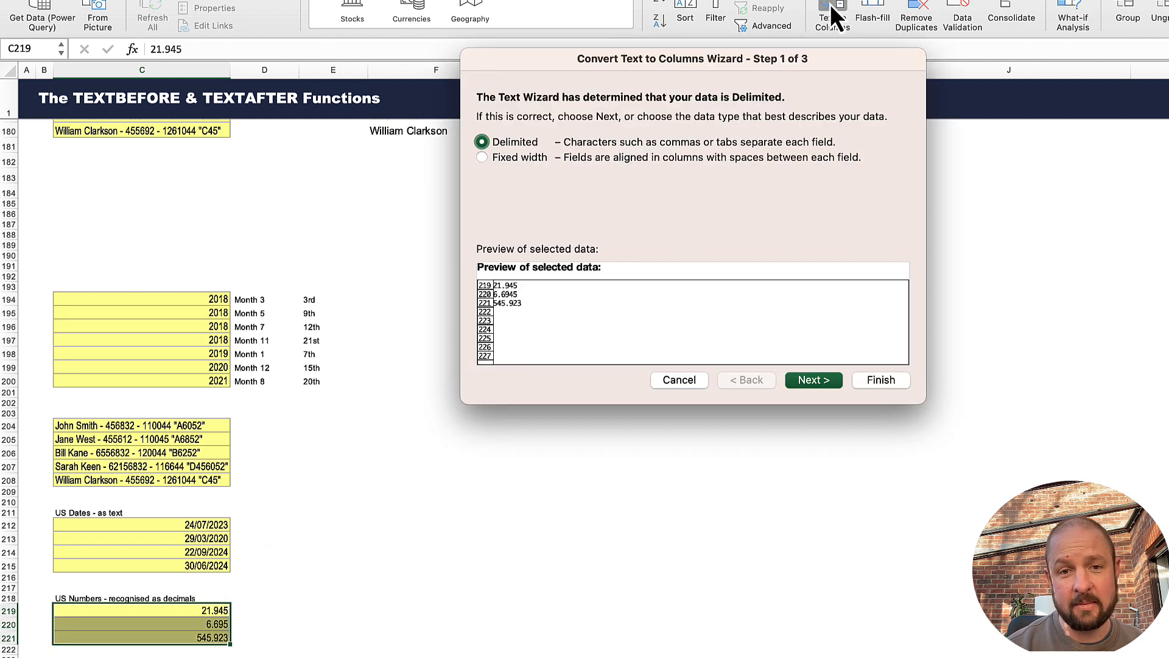
click(814, 381)
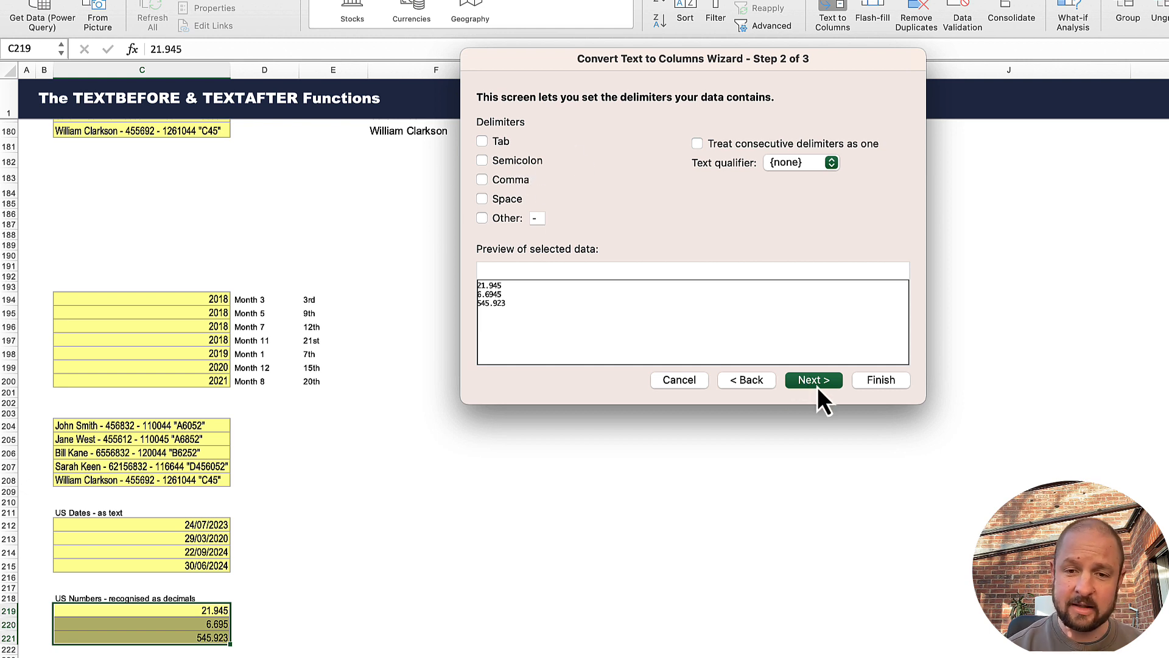
key(Return)
Set the decimal separator to a comma and the thousands separator to a full stop, and finish the conversion at $C$219.
click(869, 220)
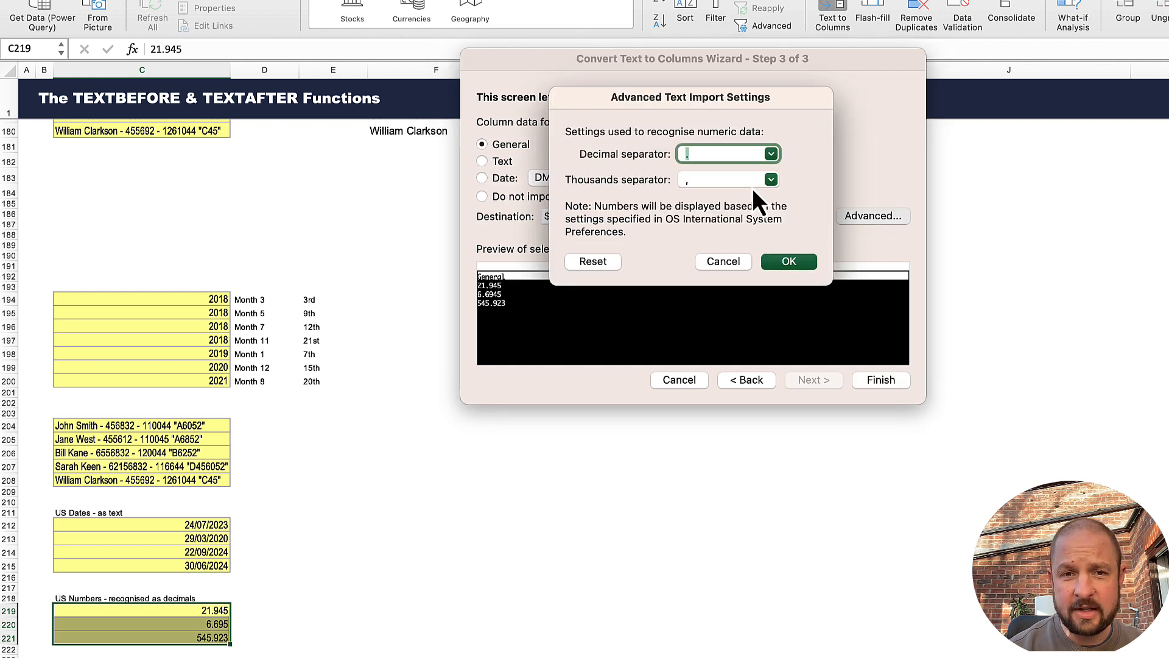
click(717, 153)
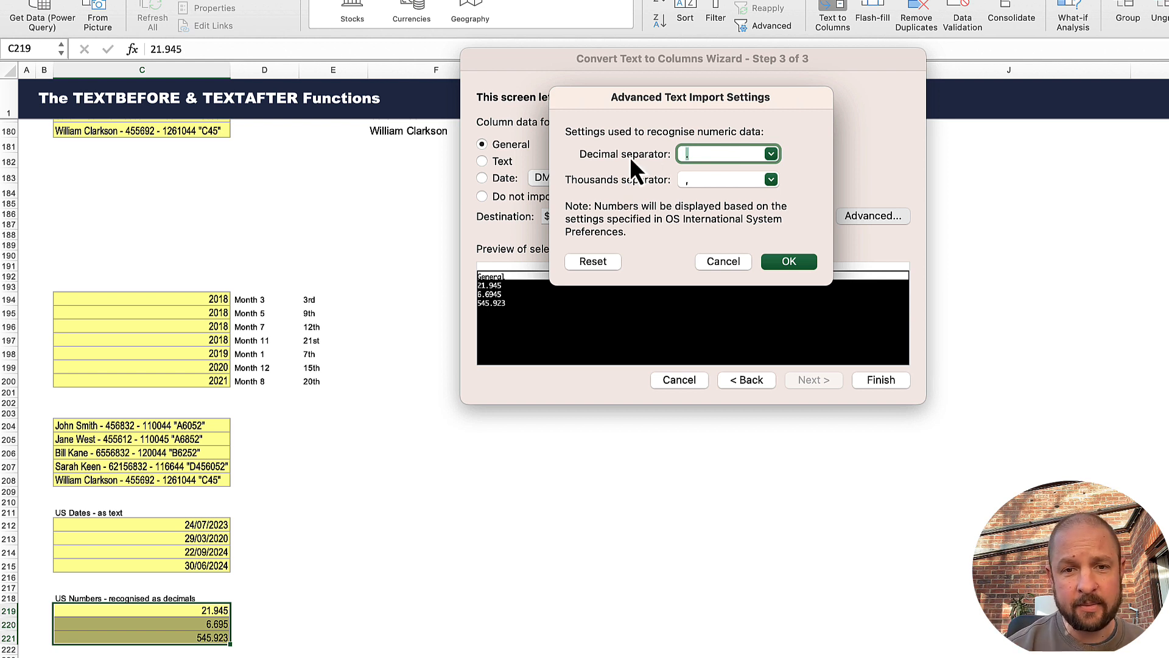
text(,)
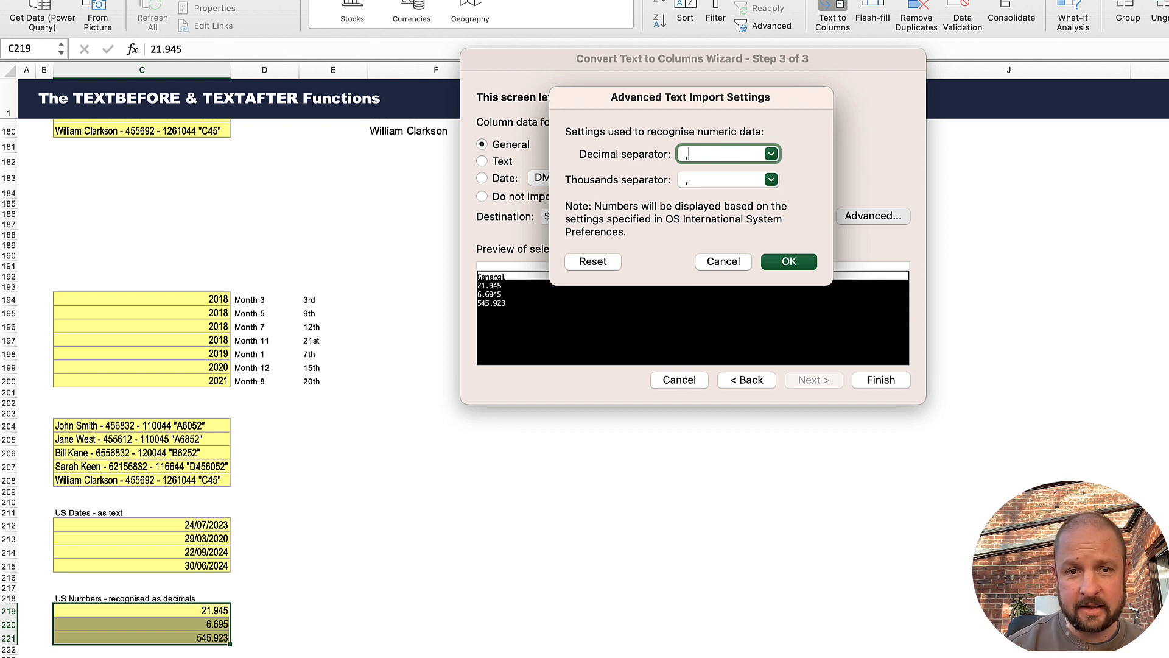
click(732, 180)
text(.)
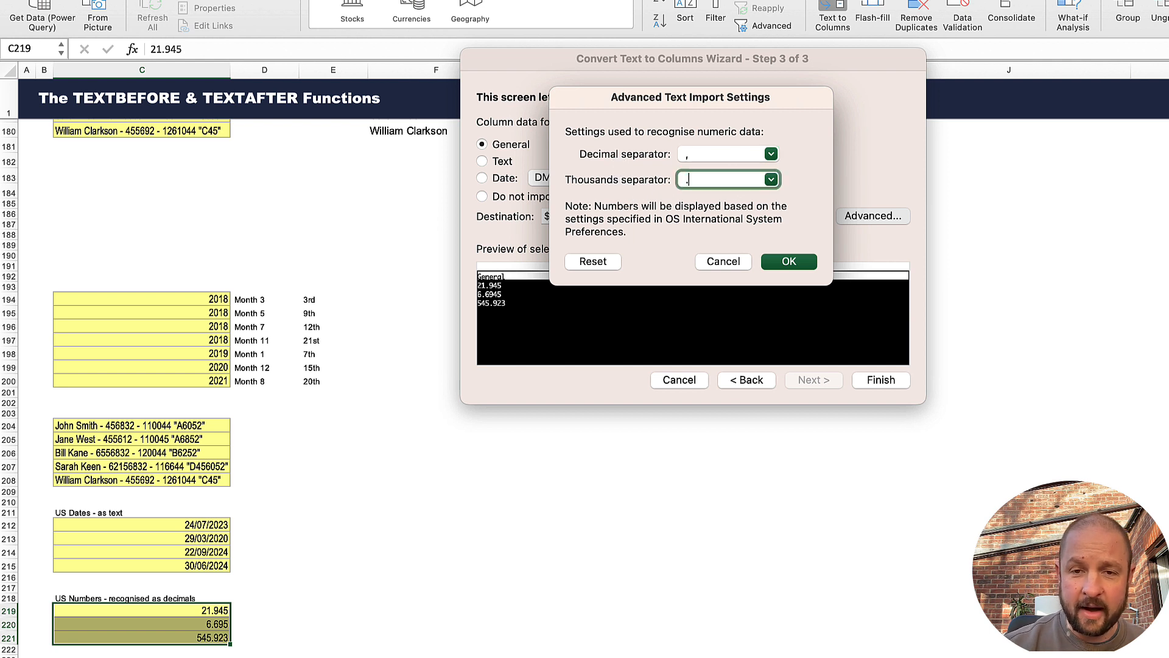
click(790, 263)
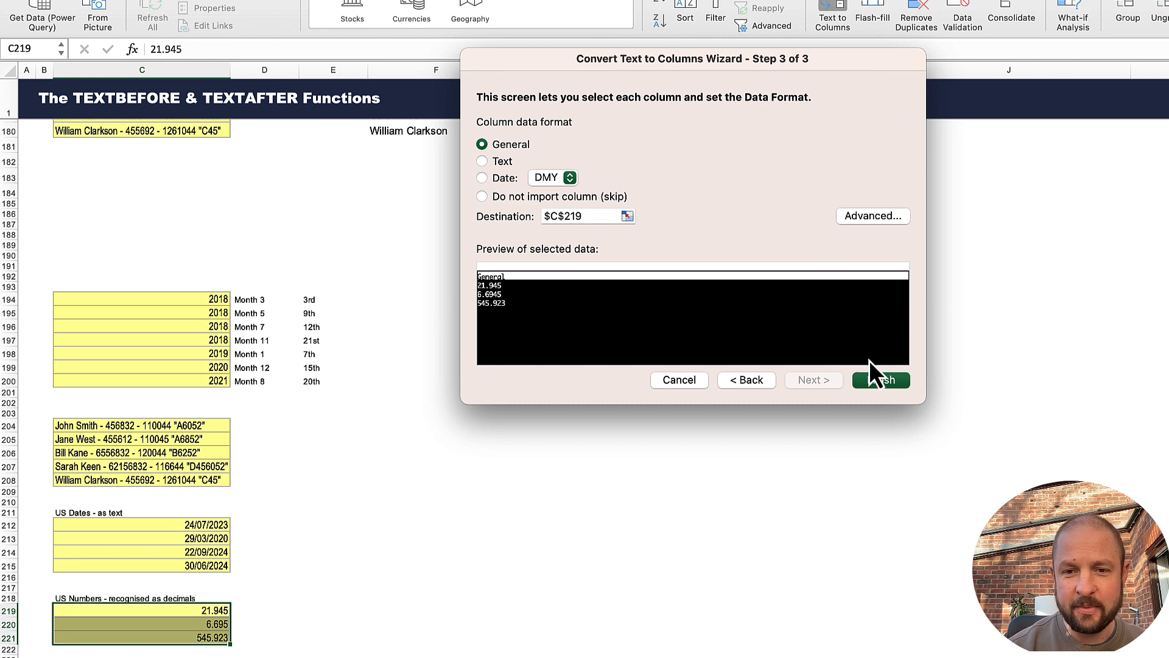
click(881, 381)
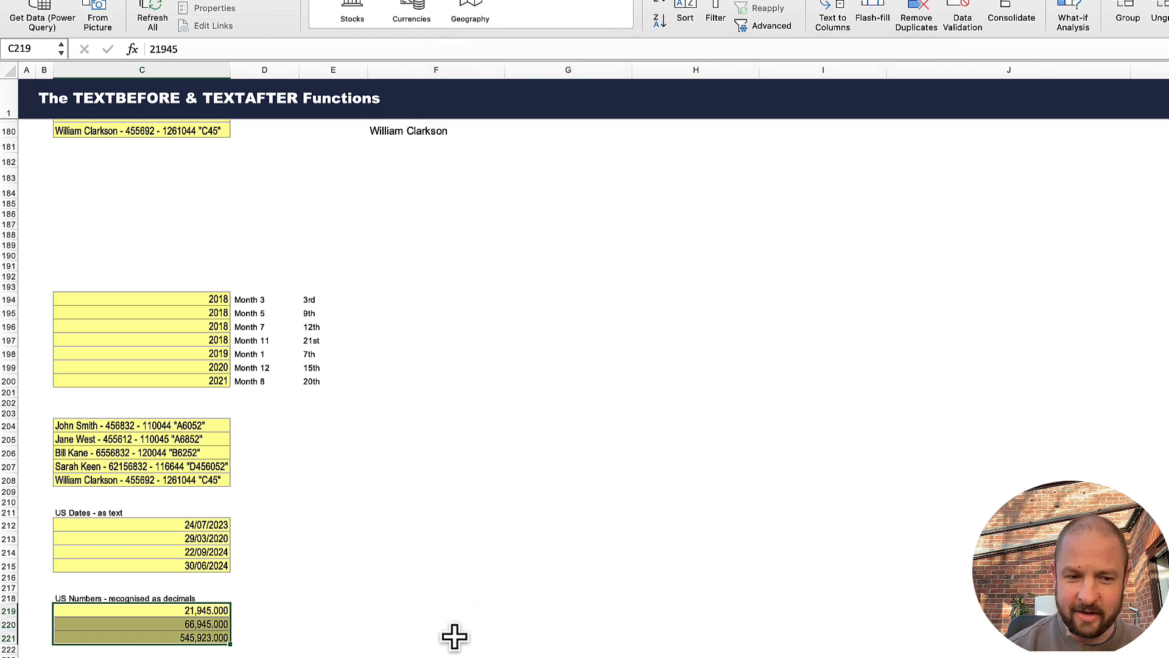
Reduce the converted numbers in C219:C221 by three decimal places to show whole numbers, and check the value in C219.
click(60, 2)
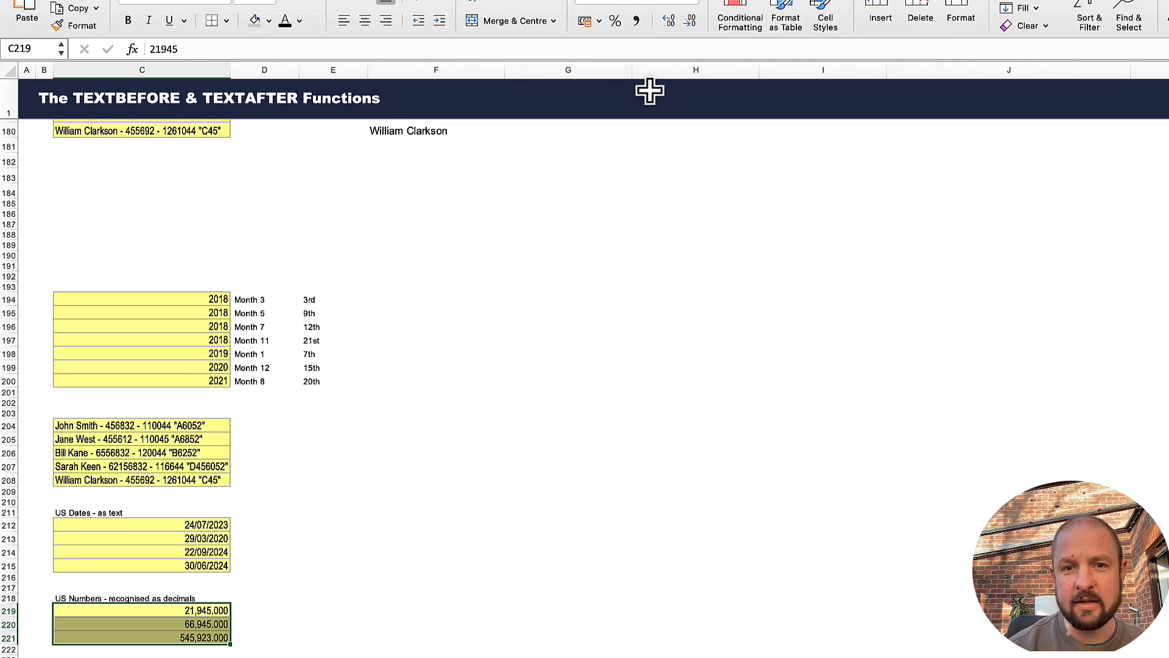
click(691, 21)
click(690, 21)
click(691, 21)
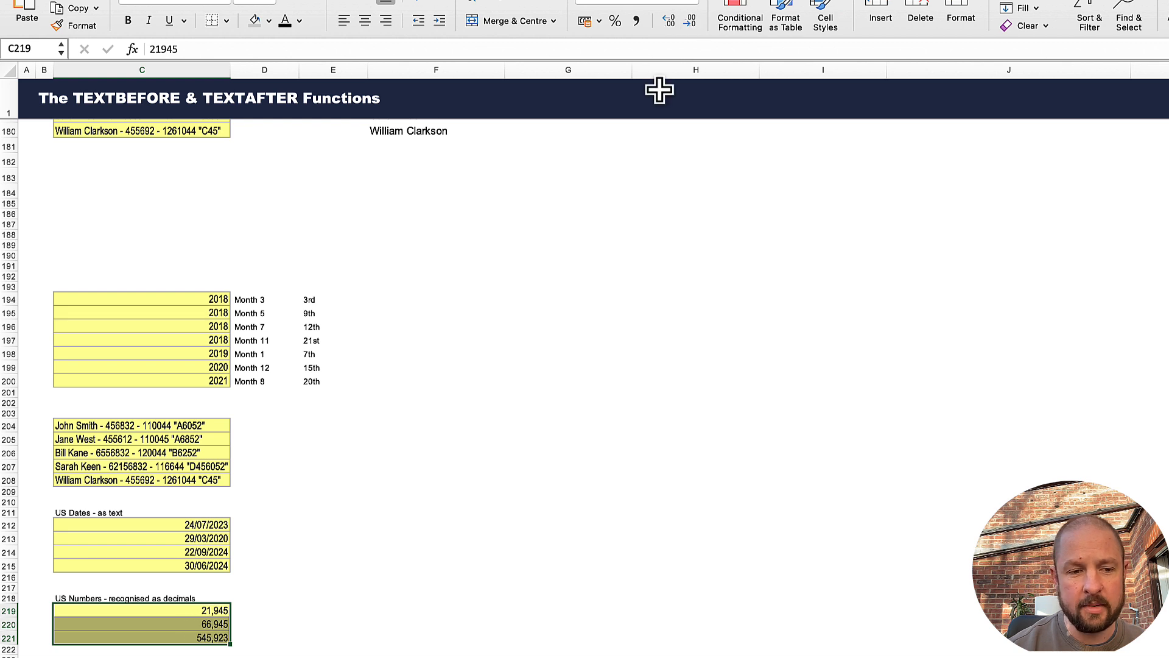
click(214, 614)
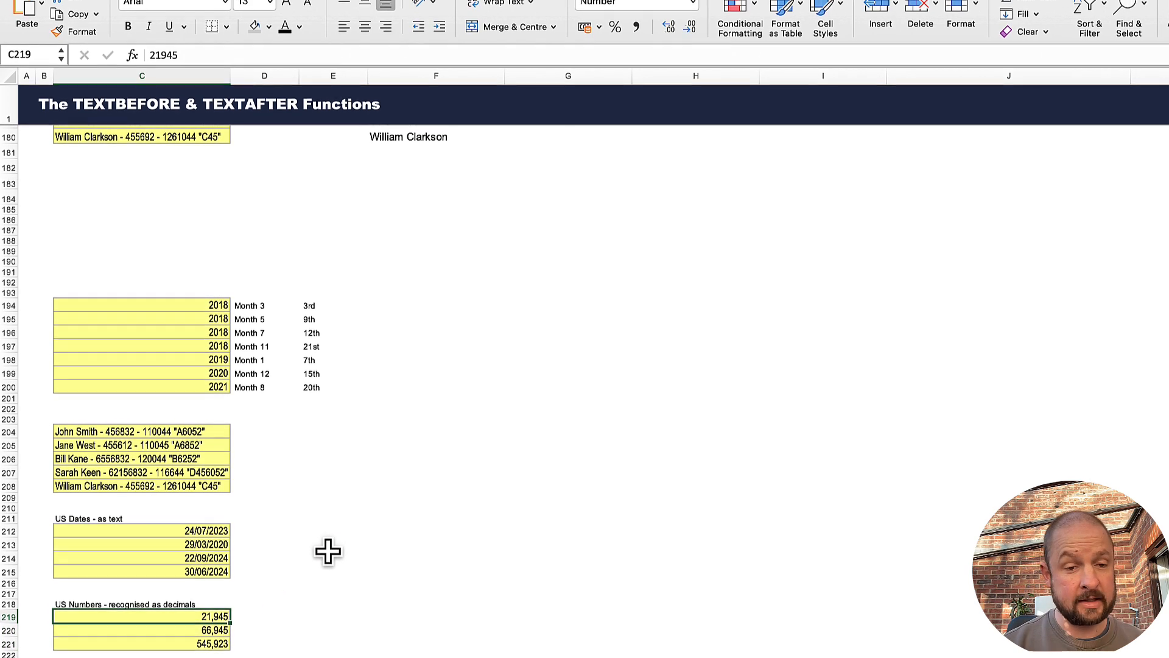
Examine the TEXTAFTER formula in F164 that extracts the day text in the Solution section.
scroll(327, 469, up, 10)
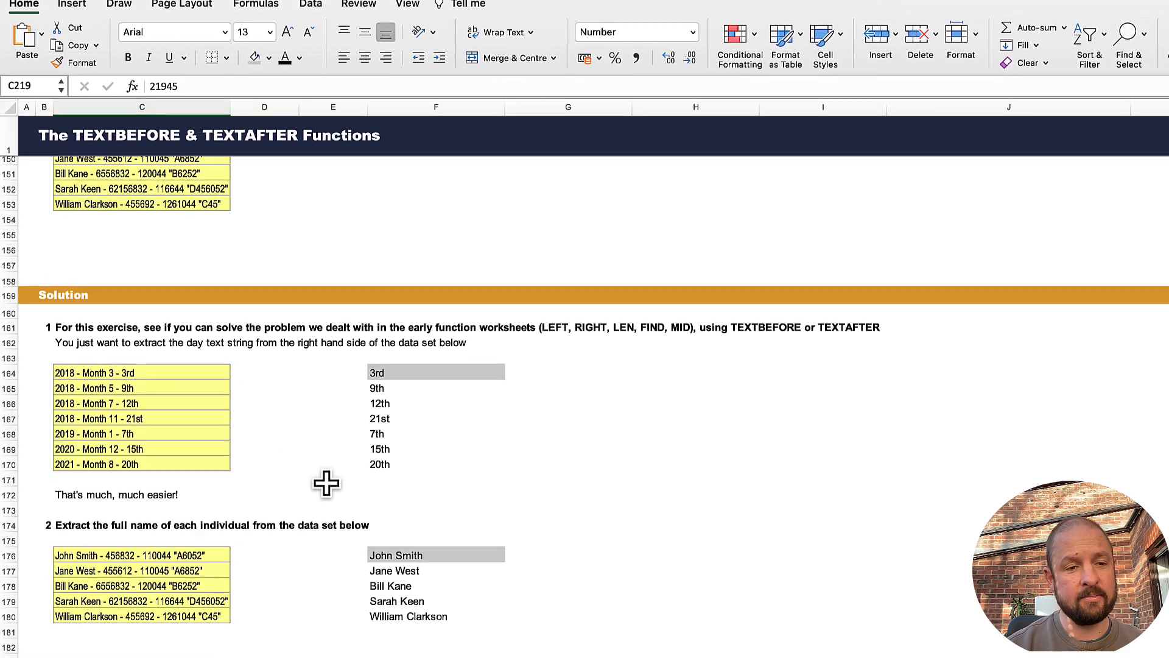
scroll(319, 451, up, 1)
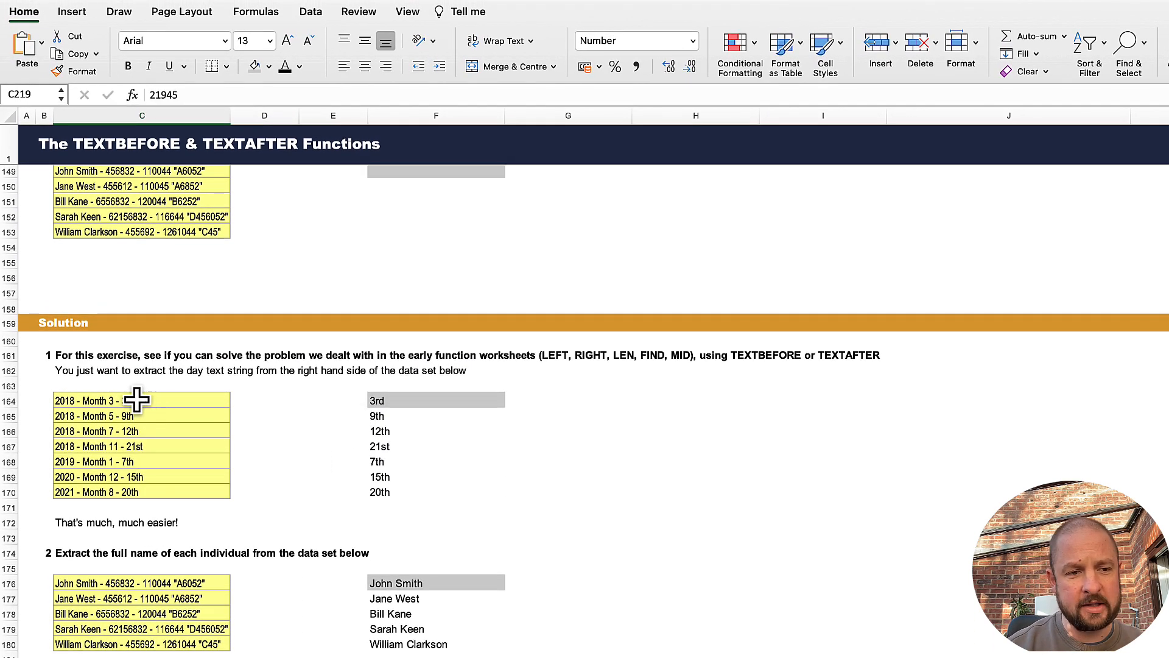
click(406, 404)
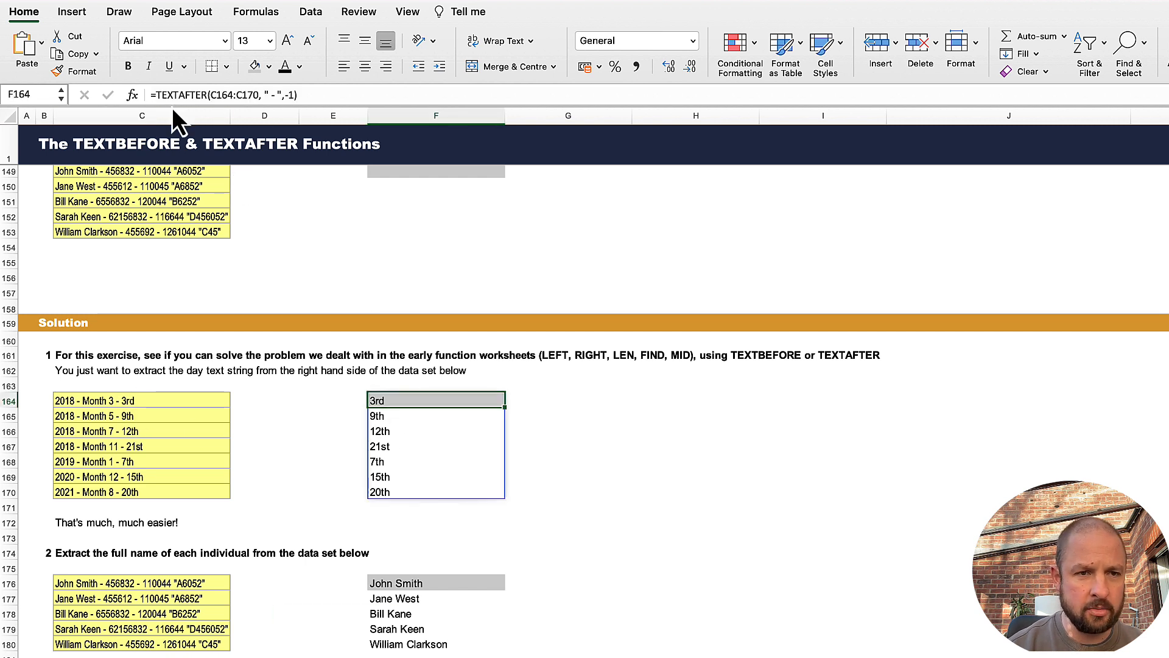
click(261, 94)
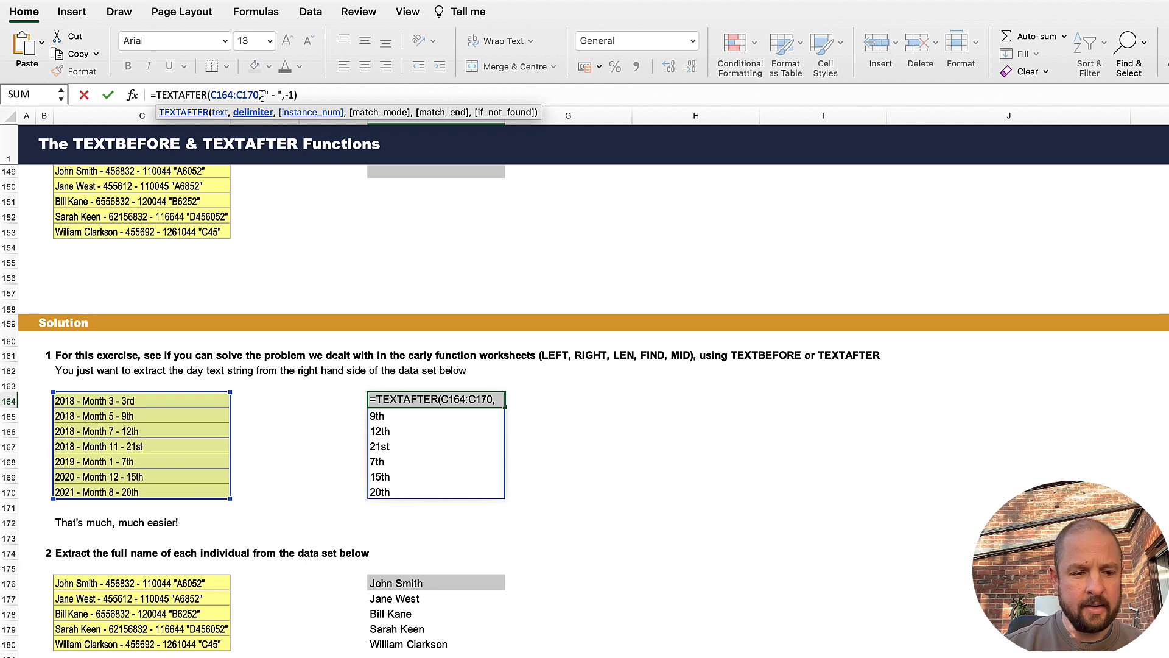
key(Escape)
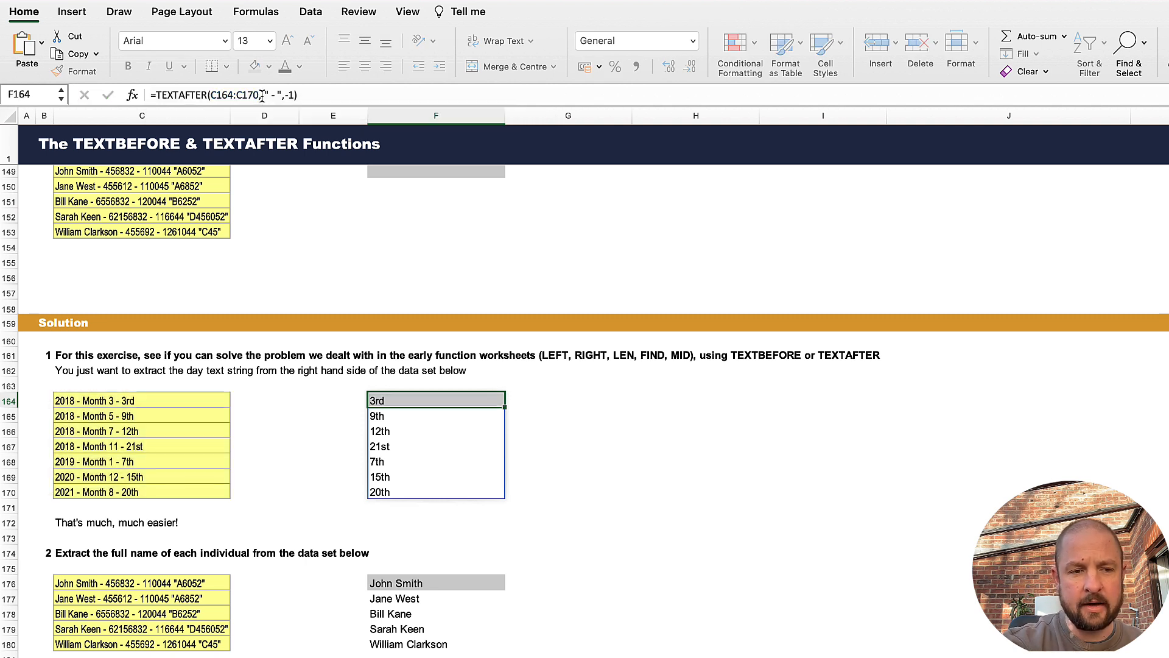
Enter 3rd in D164 as the example and Flash Fill the remaining day values down to D170.
click(288, 399)
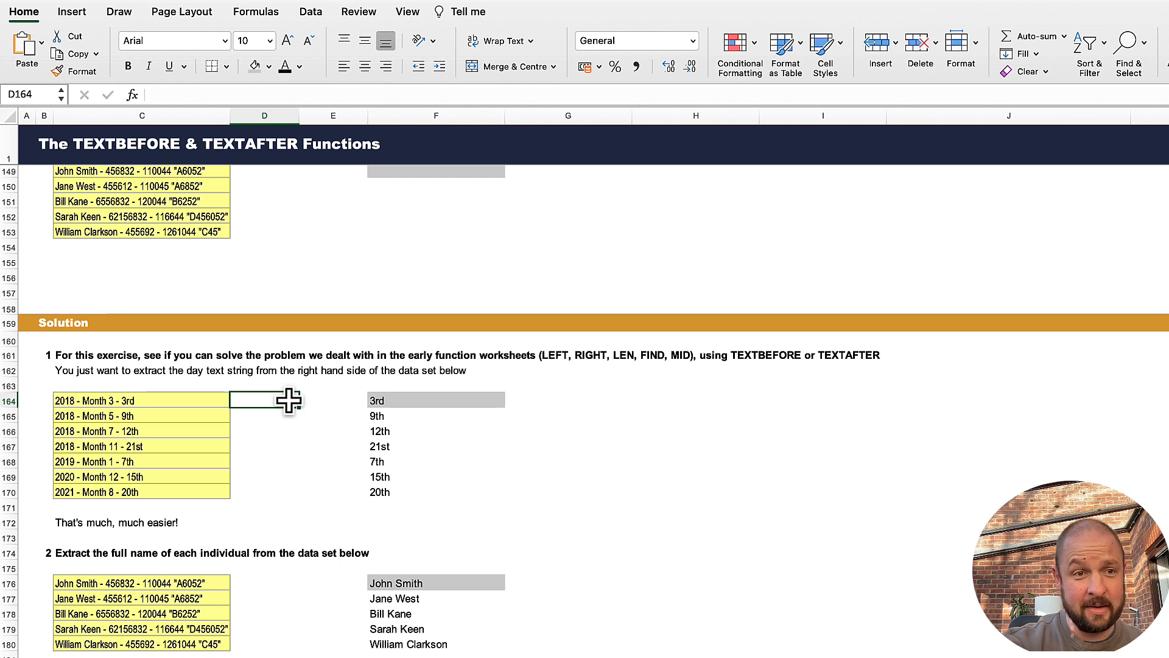
text(3r)
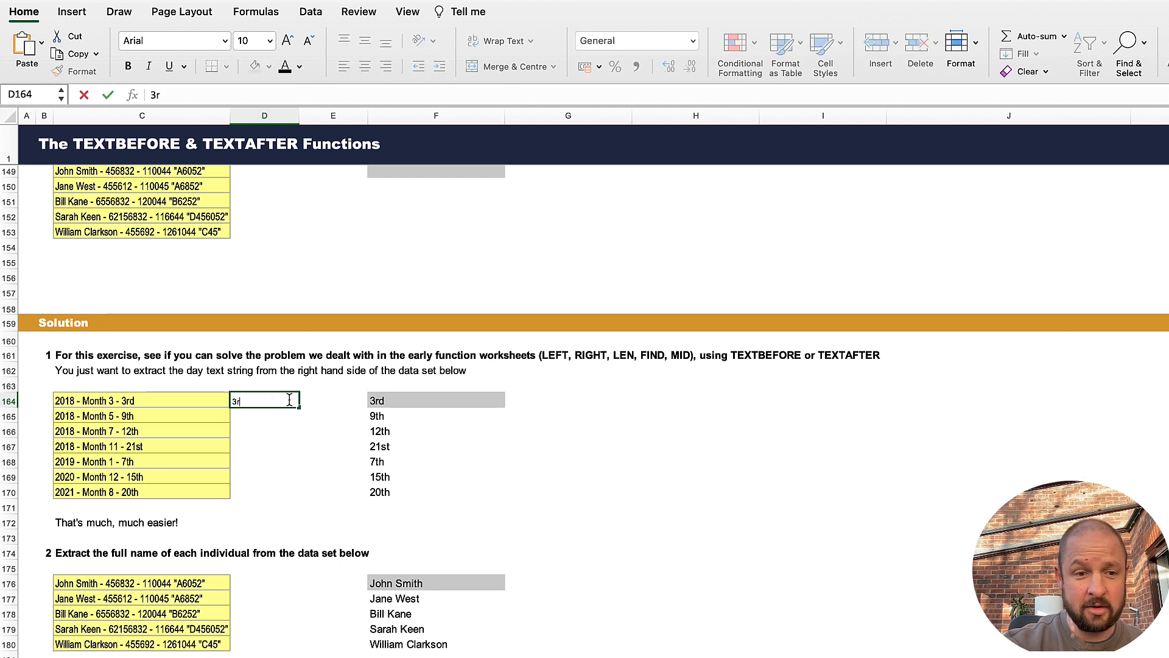
text(d)
key(Return)
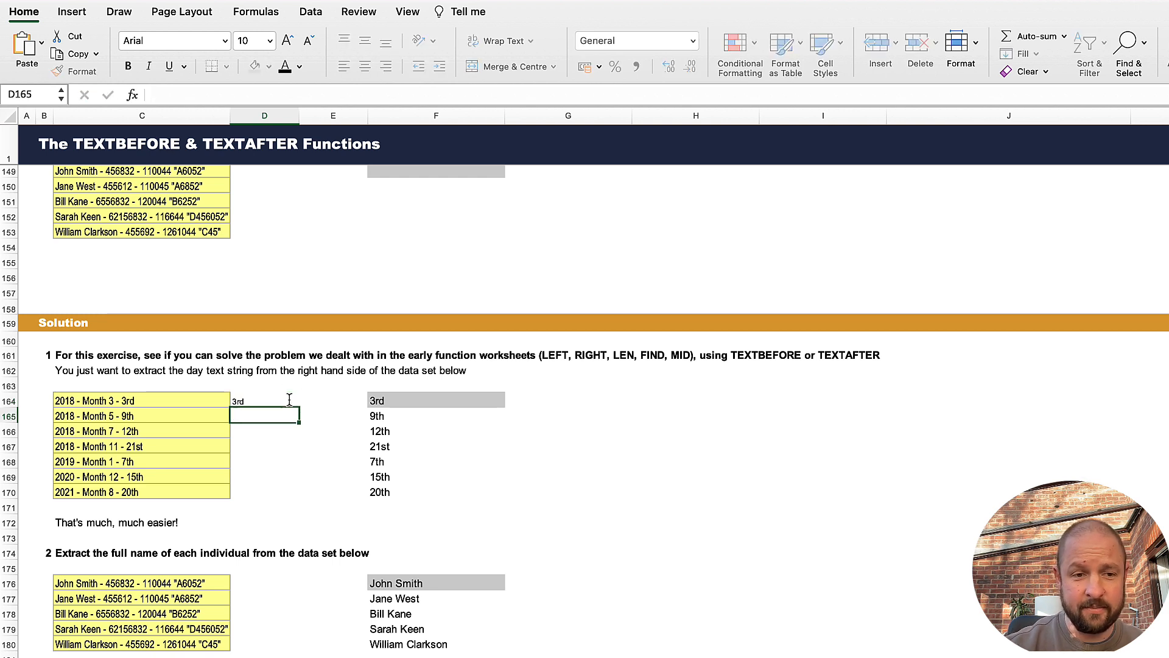
click(289, 400)
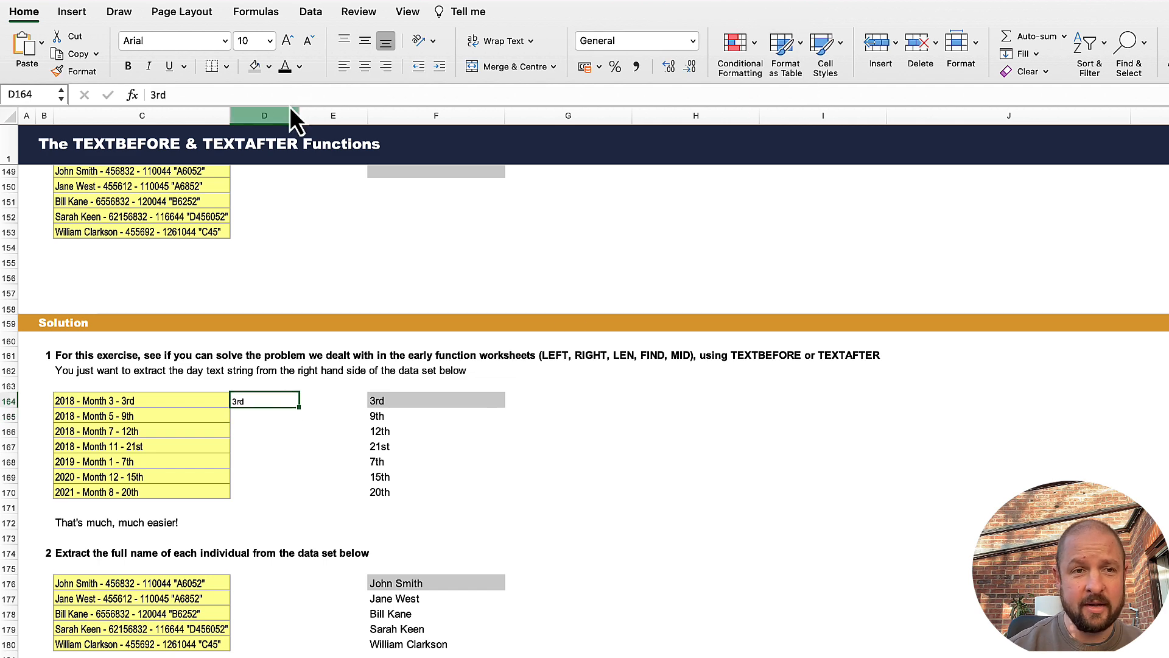
click(312, 13)
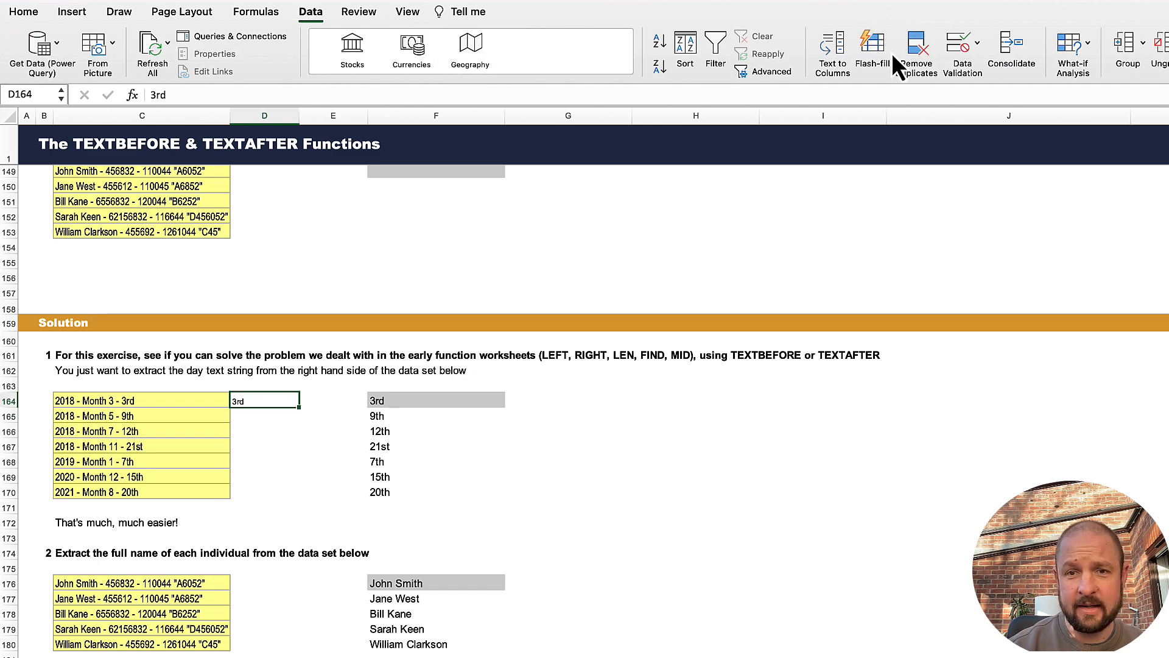
click(874, 47)
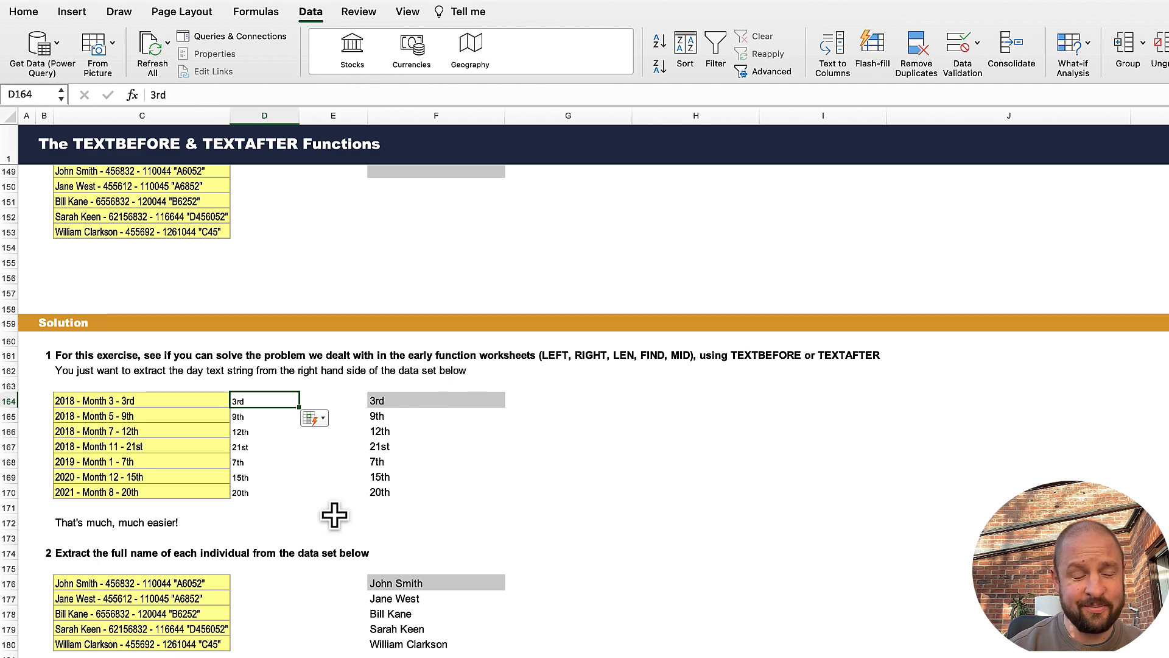
Enter the first person's full name in D176, compare with the TEXTBEFORE formula in F176, and Flash Fill the other names down to D180.
scroll(308, 605, down, 1)
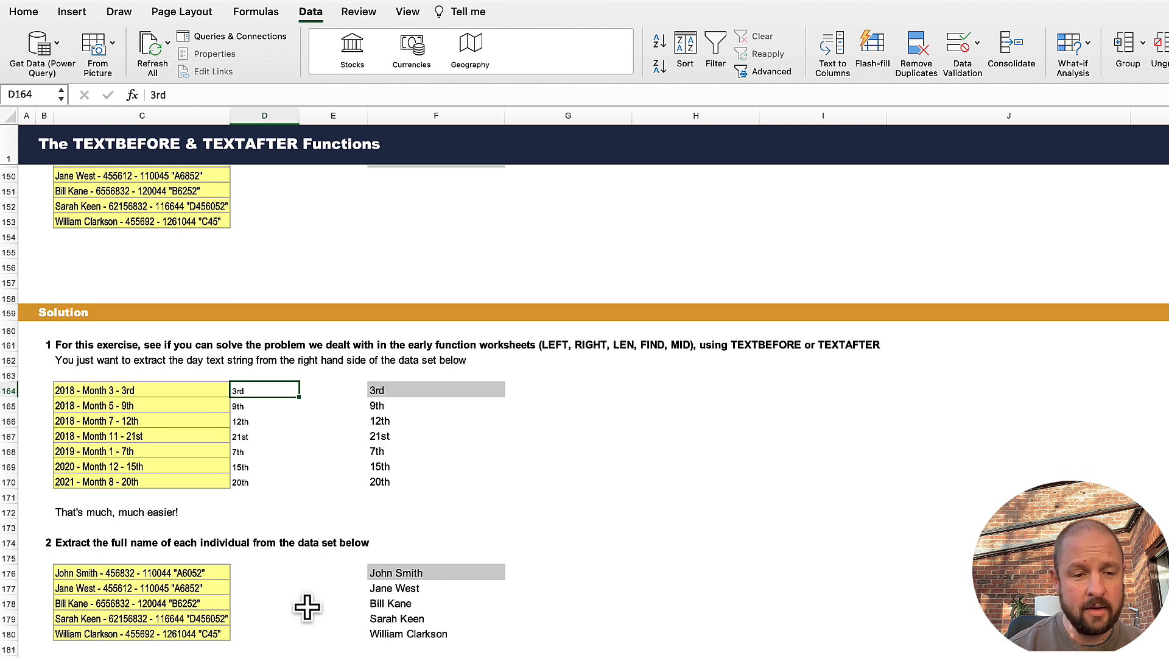
click(266, 574)
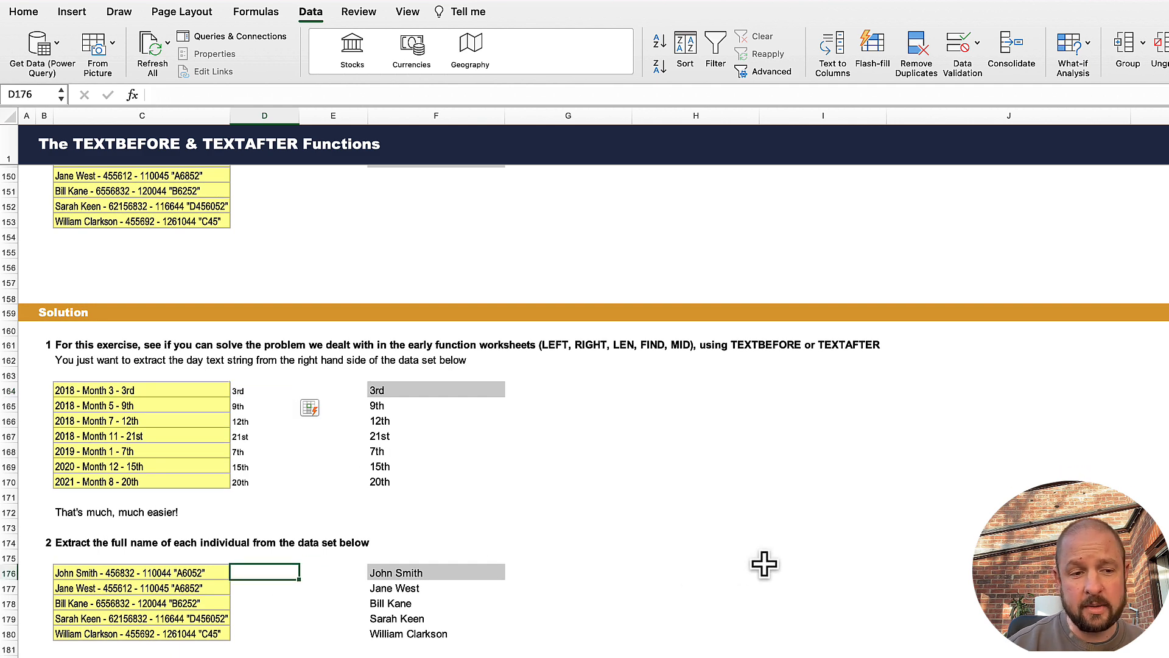
text(J)
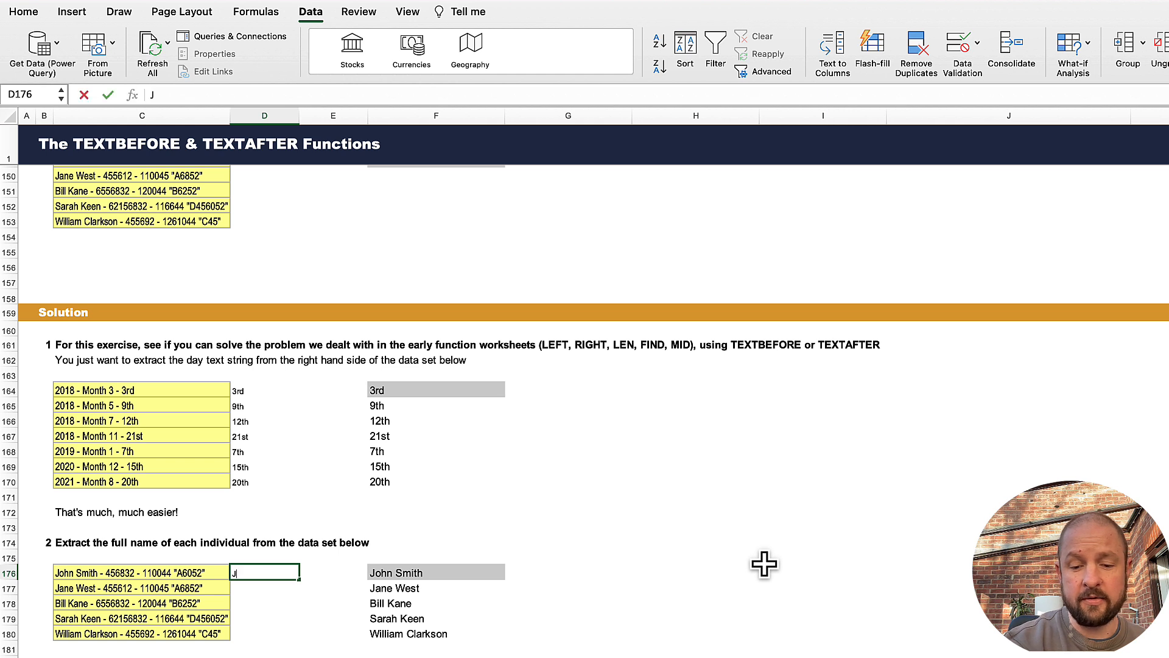
text(ohn )
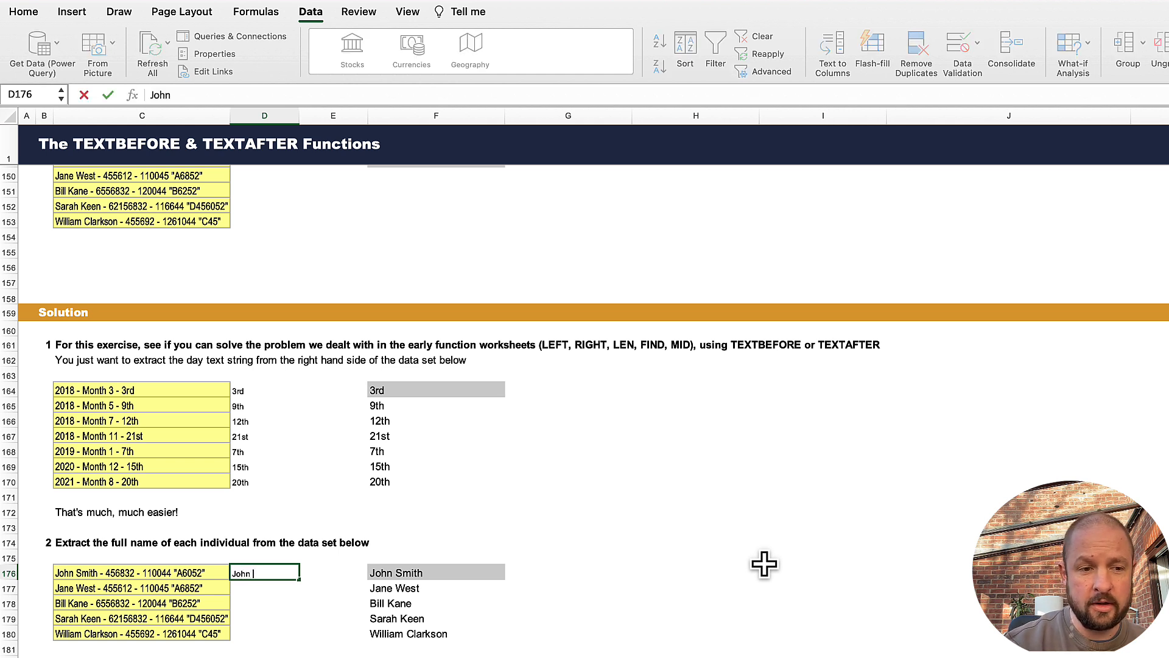
text(Smi)
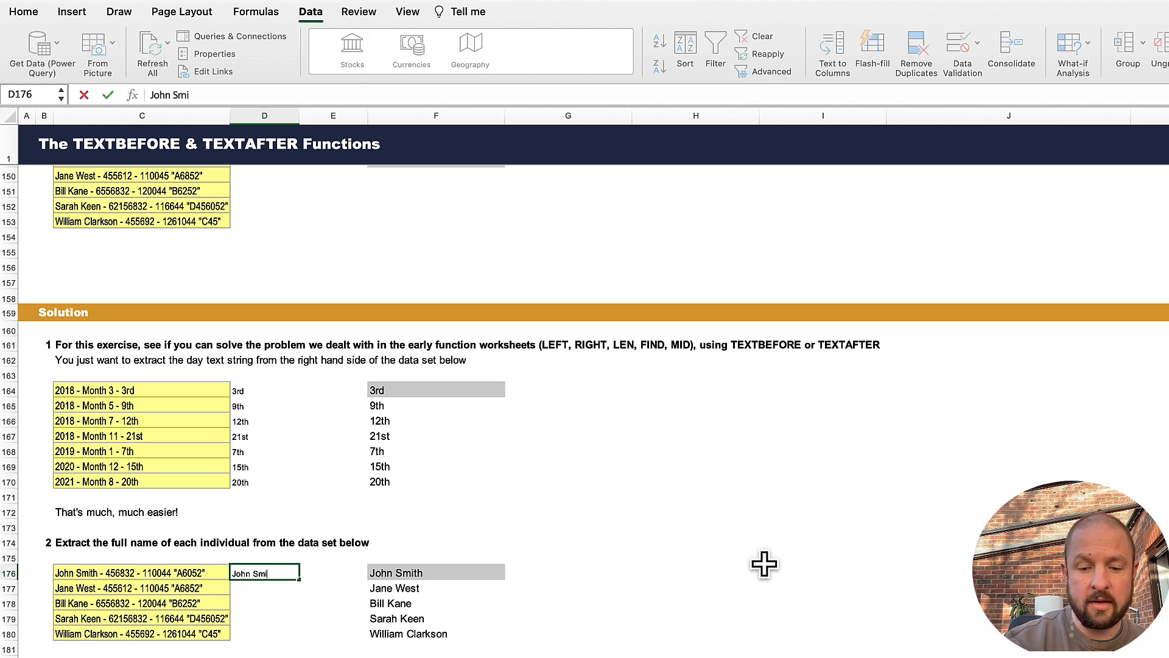
text(th)
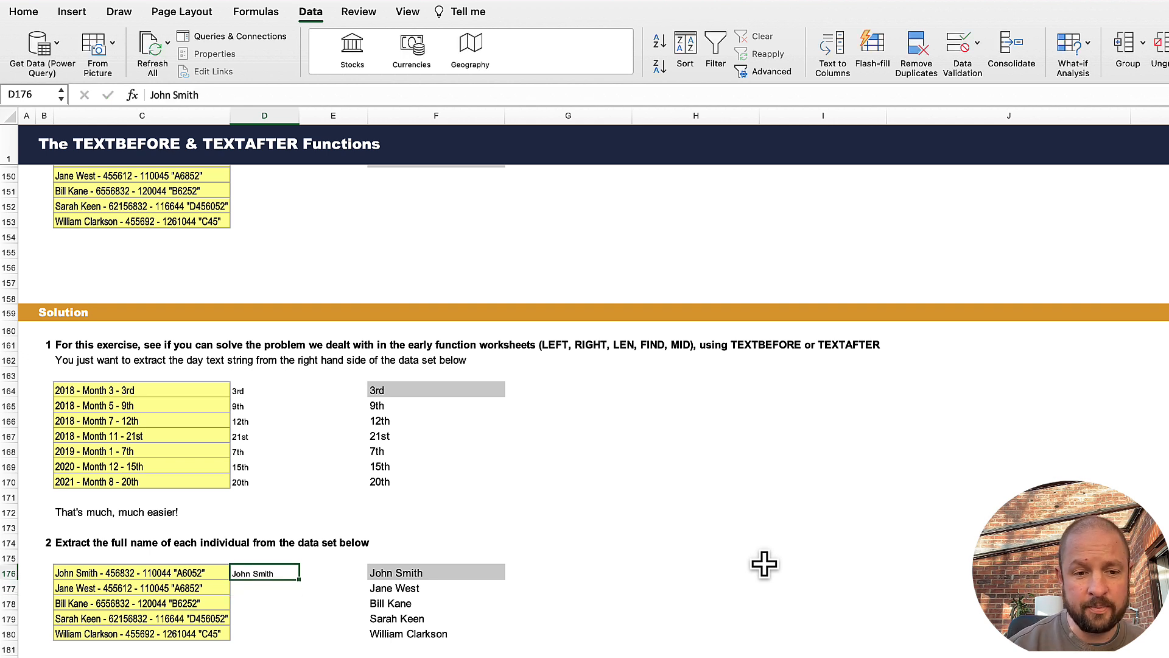
click(419, 573)
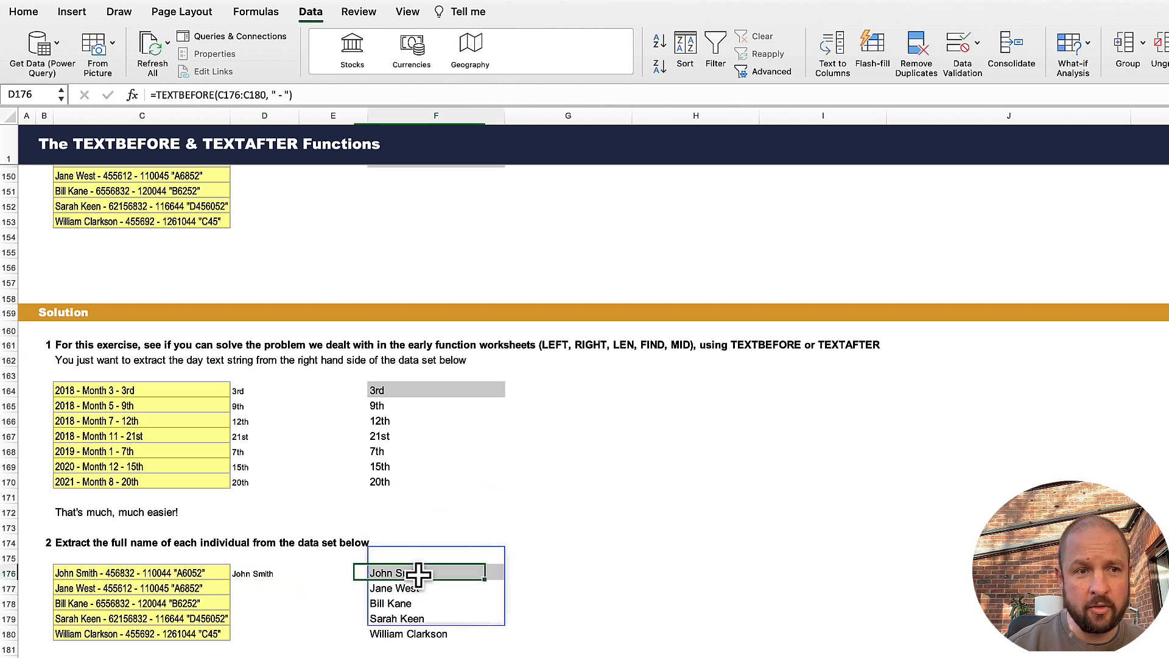
click(266, 601)
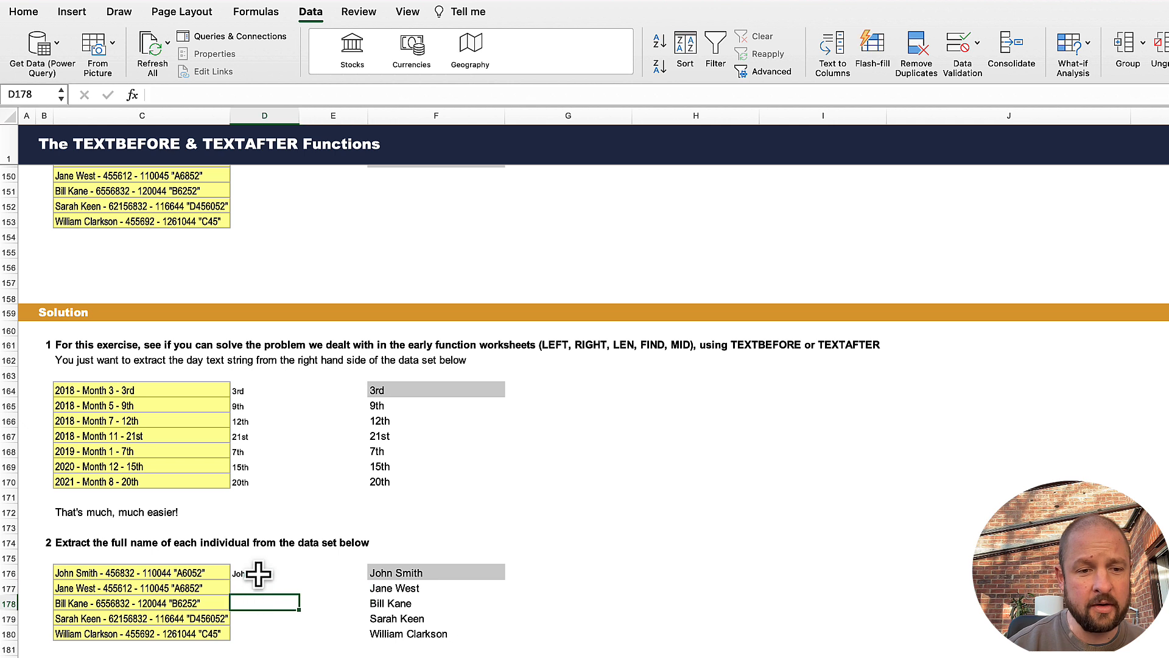
click(262, 574)
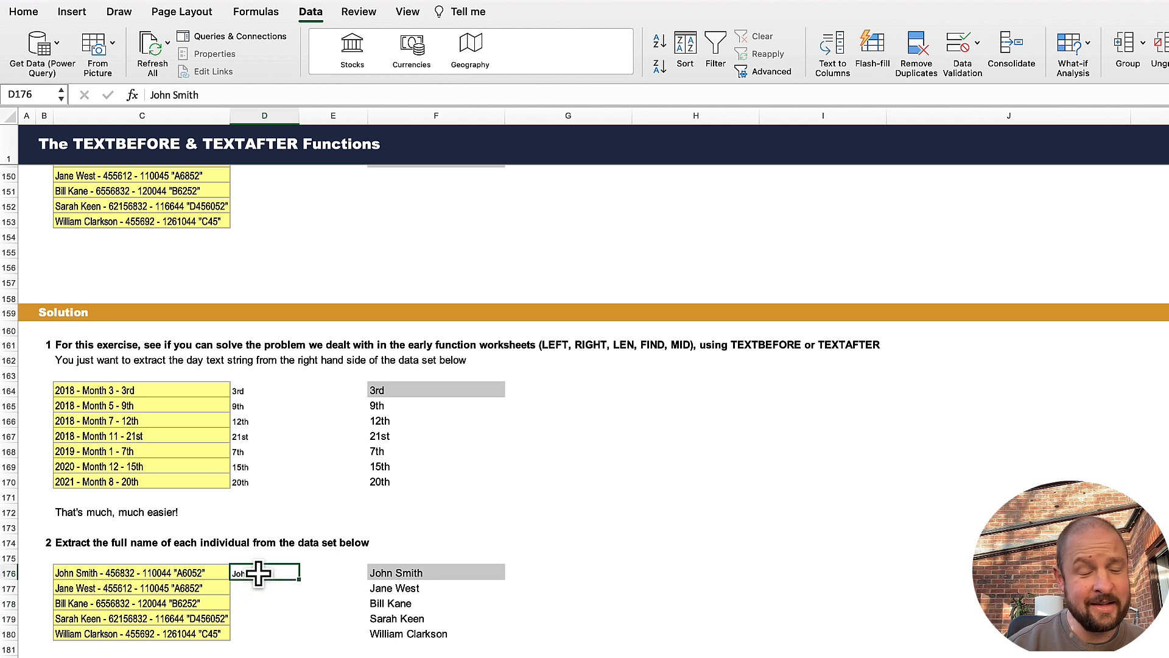
click(872, 51)
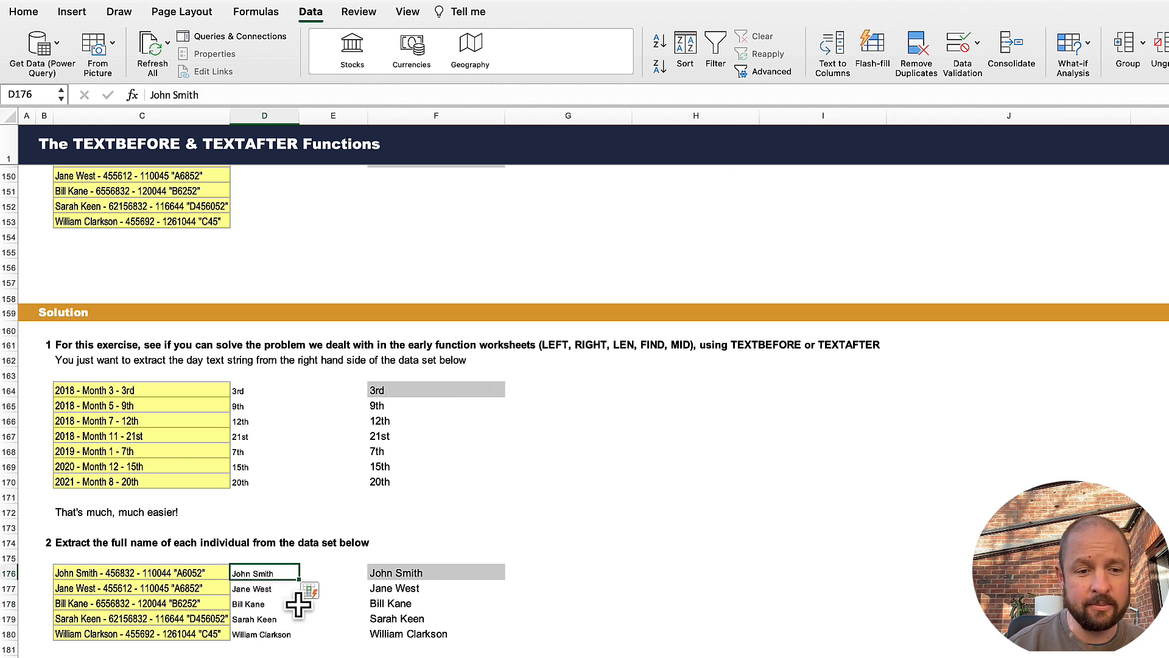